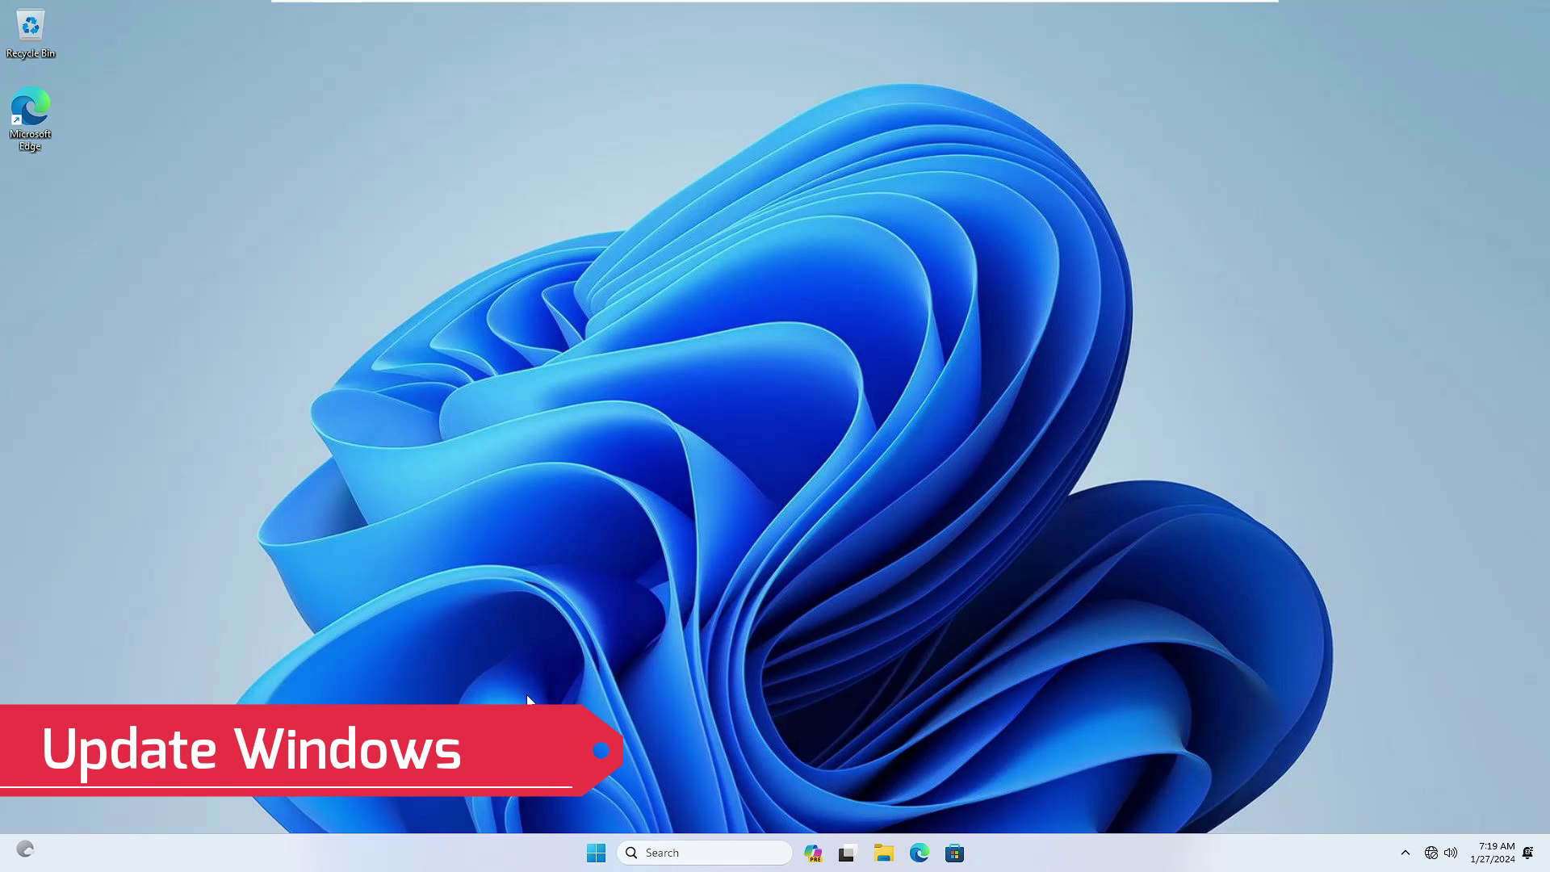
- Find the Windows Update settings by searching for "update" and check for available updates
left_click(700, 856)
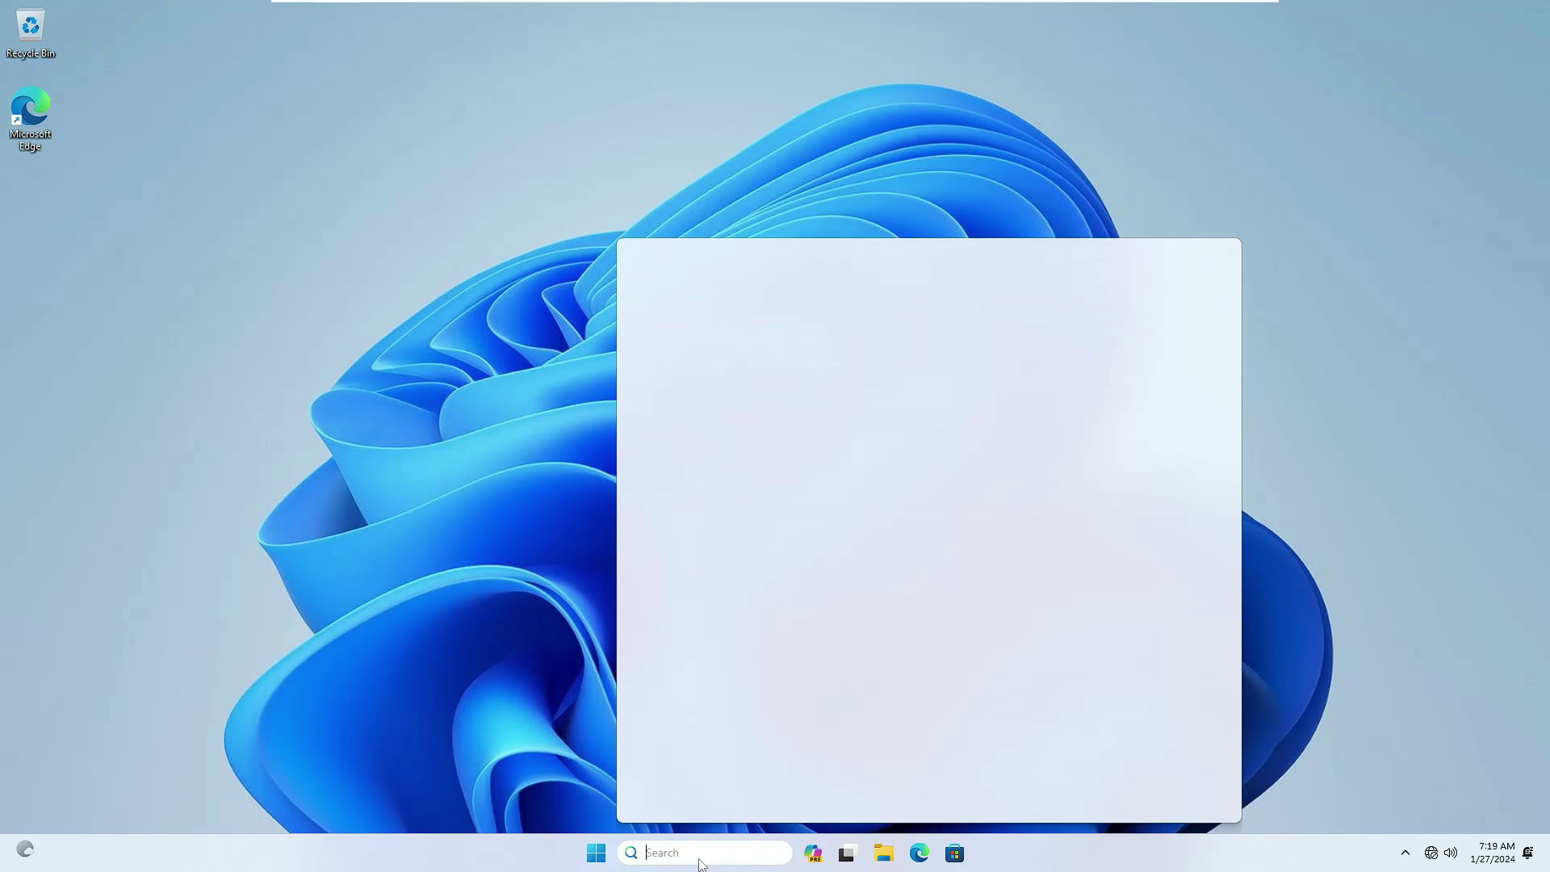
type("update")
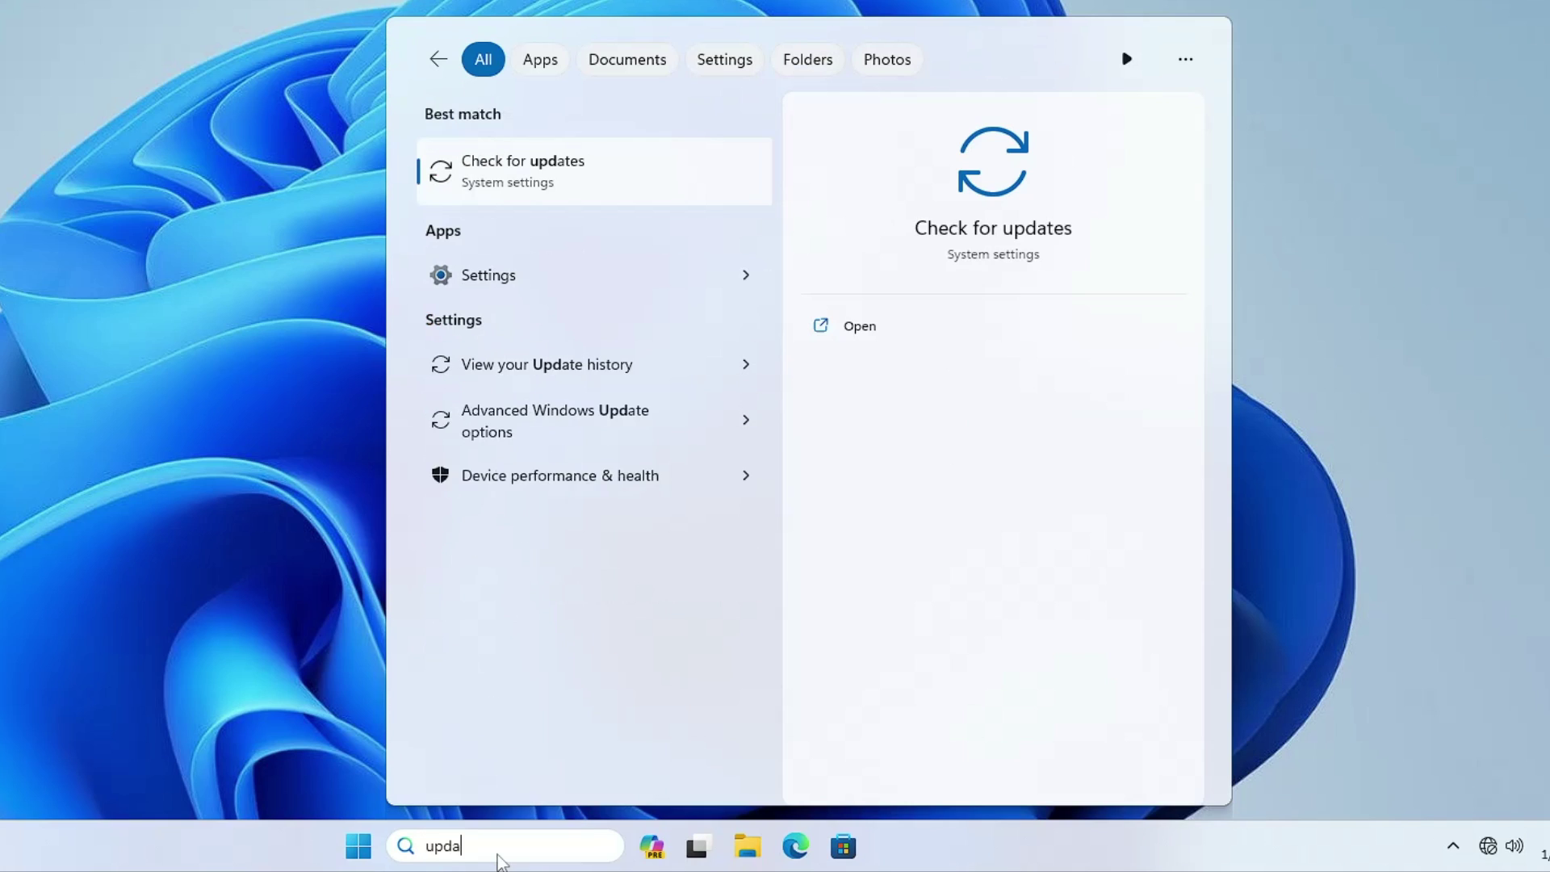
left_click(680, 189)
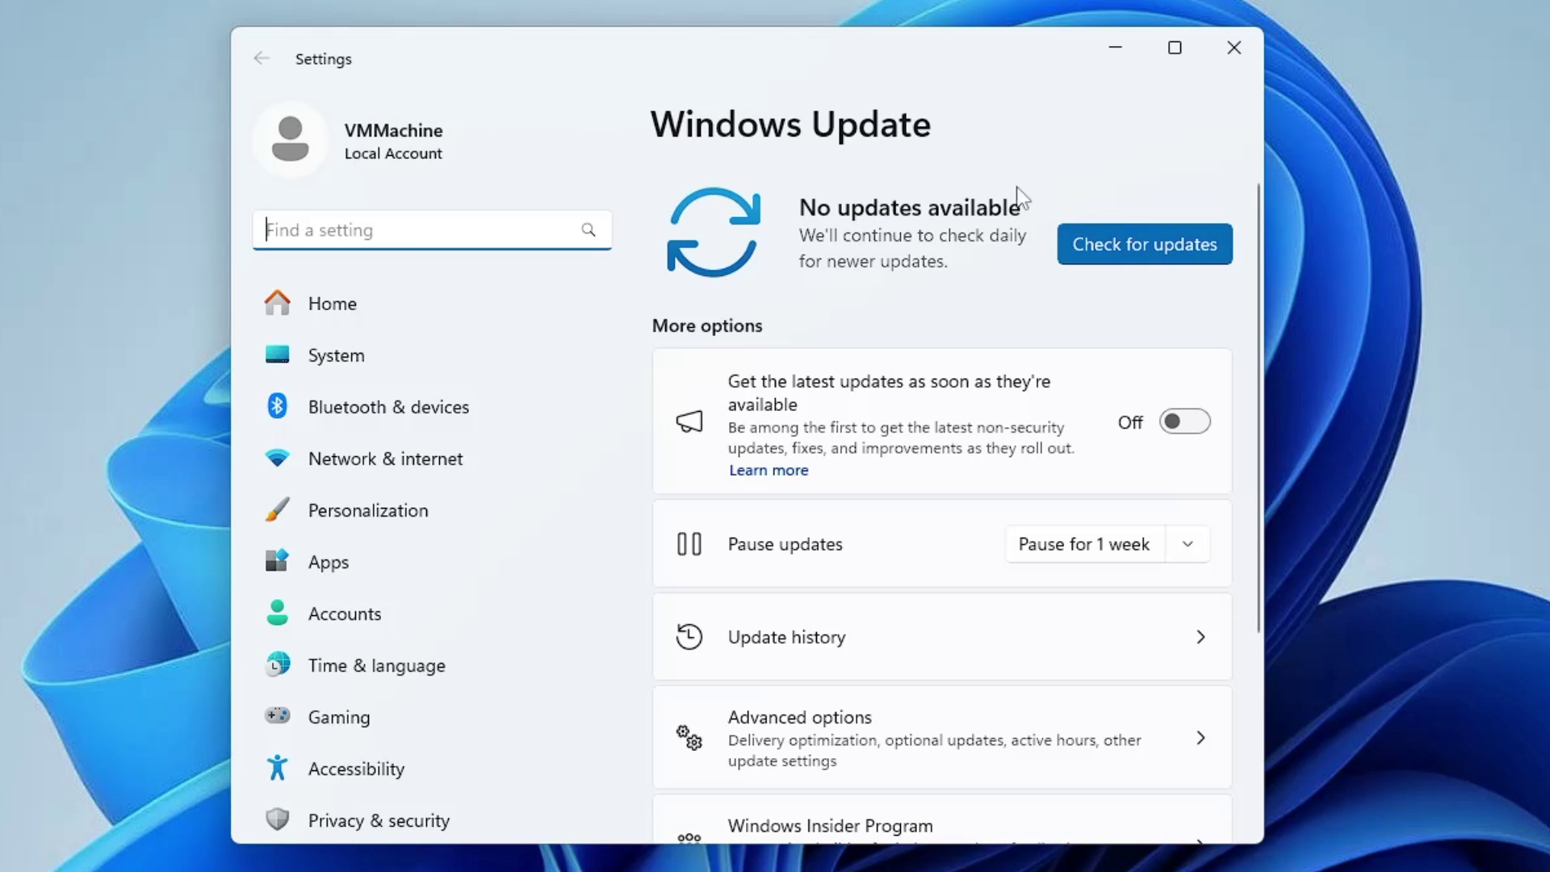
left_click(1116, 250)
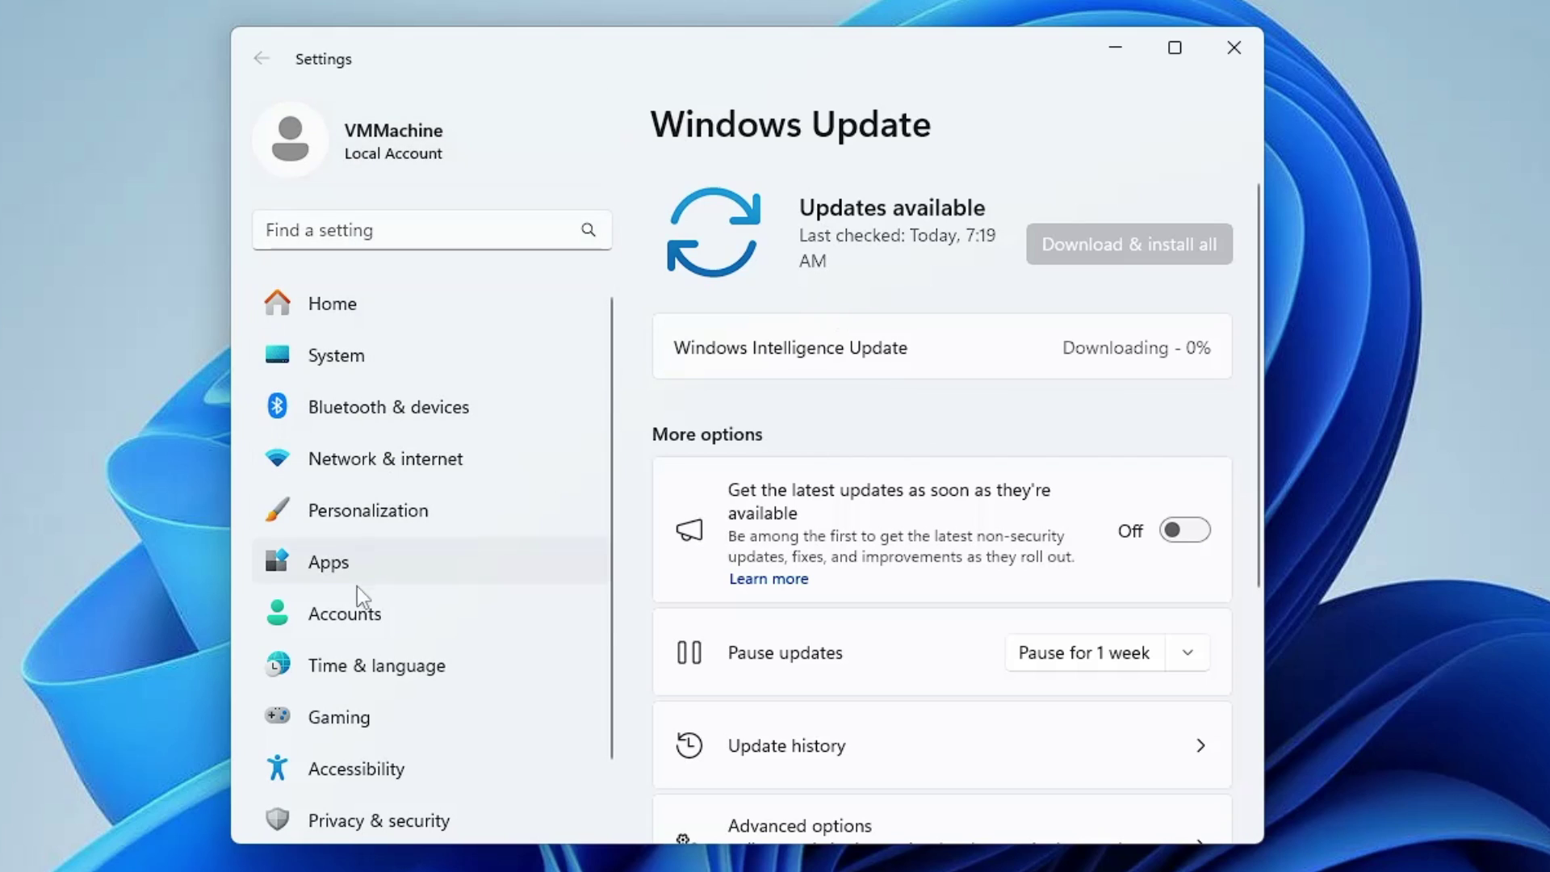
- Open the sign-in options in the Accounts settings
left_click(355, 616)
scroll(759, 521, "down", 1)
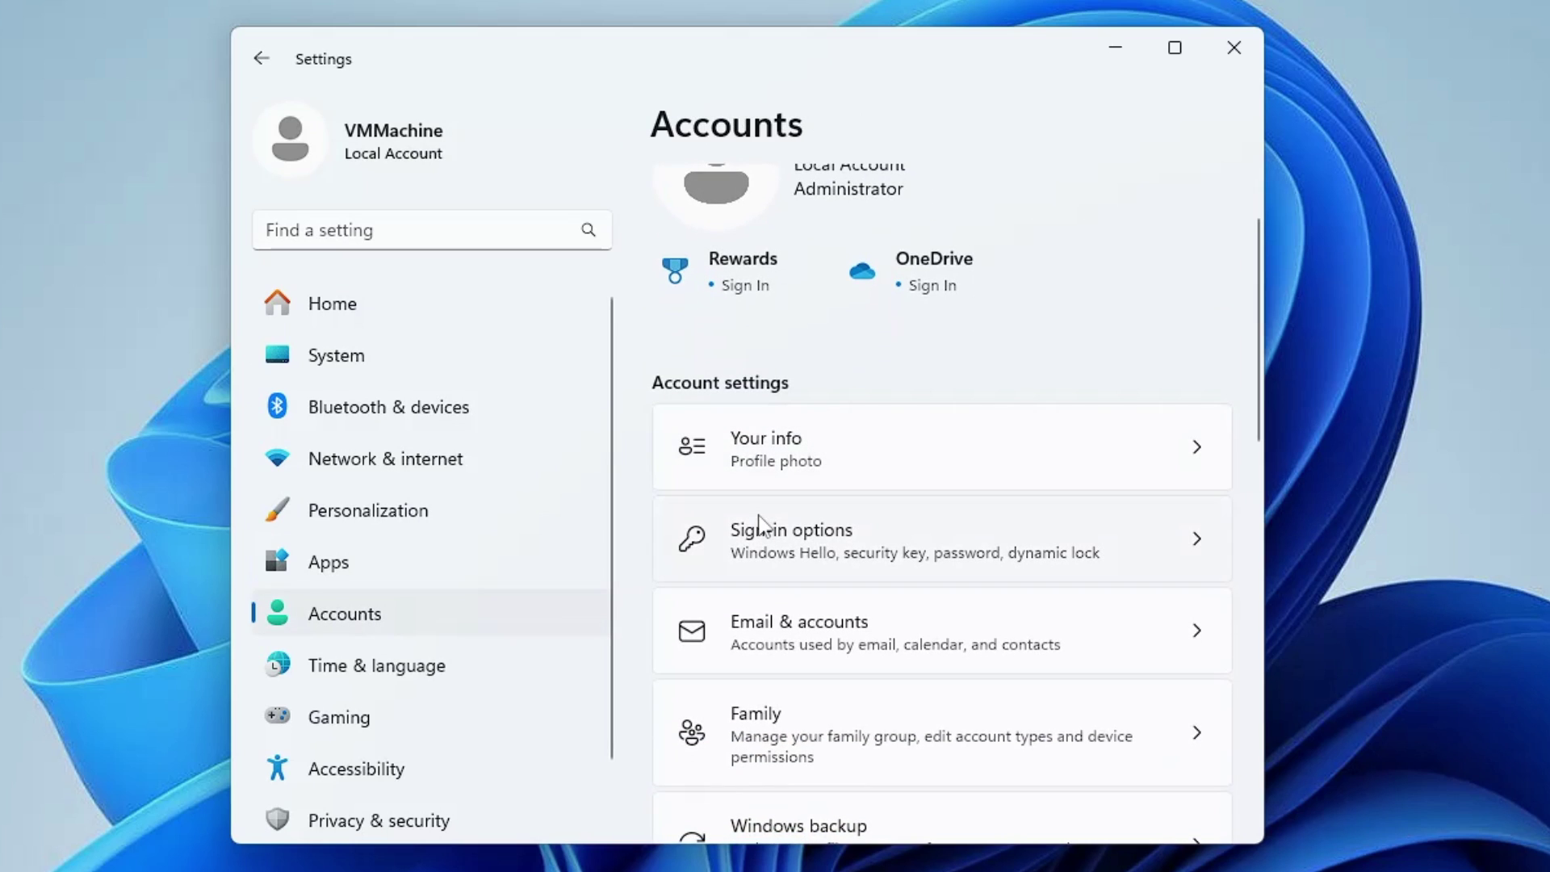
scroll(763, 537, "down", 3)
scroll(740, 585, "up", 3)
scroll(822, 466, "down", 1)
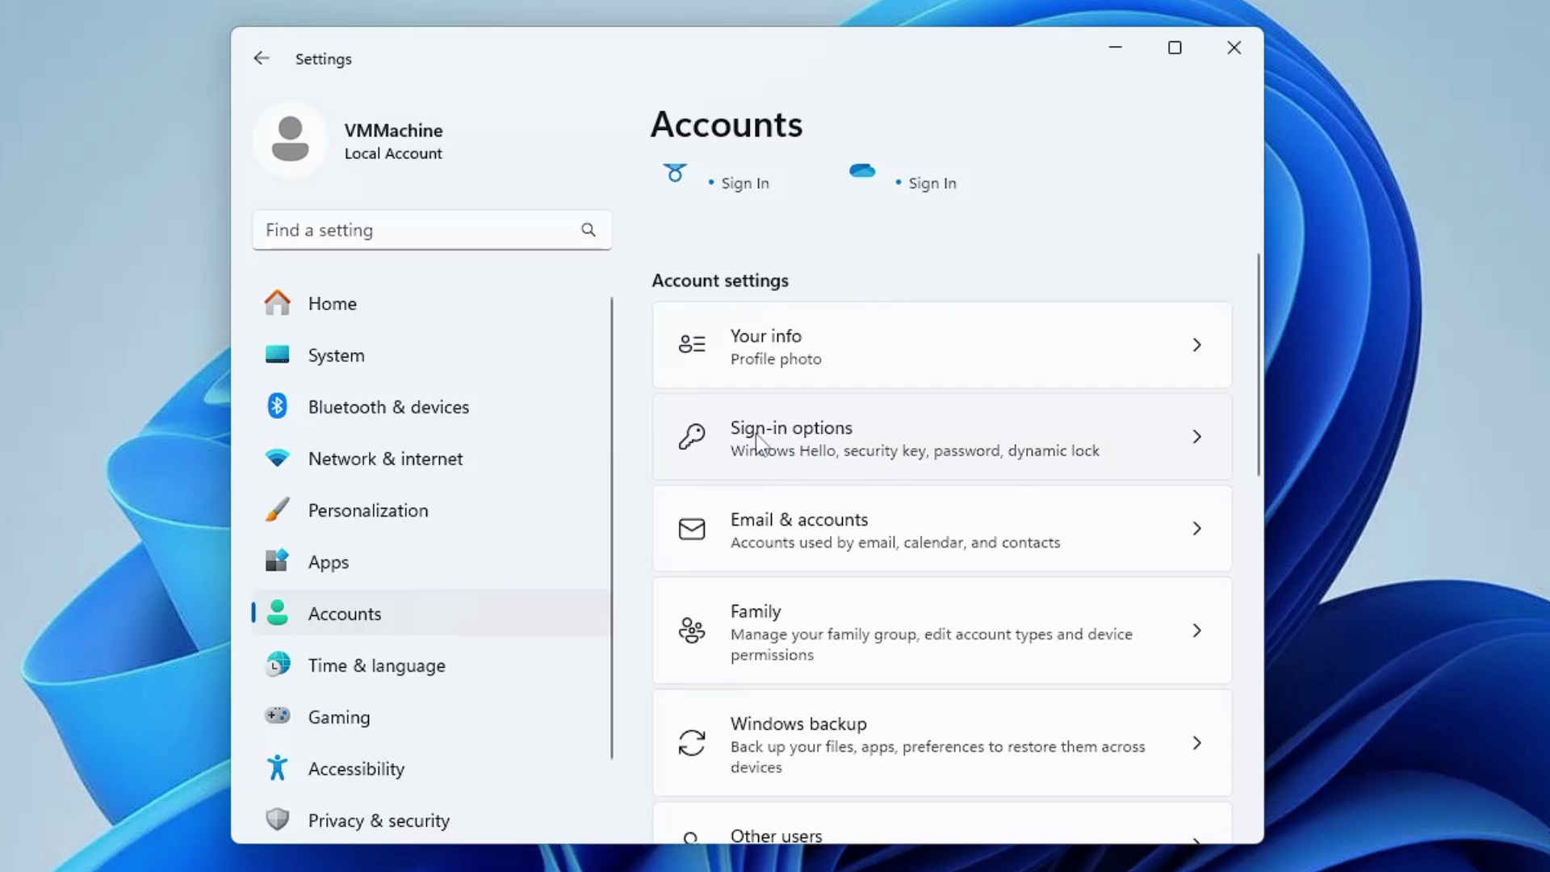
left_click(821, 444)
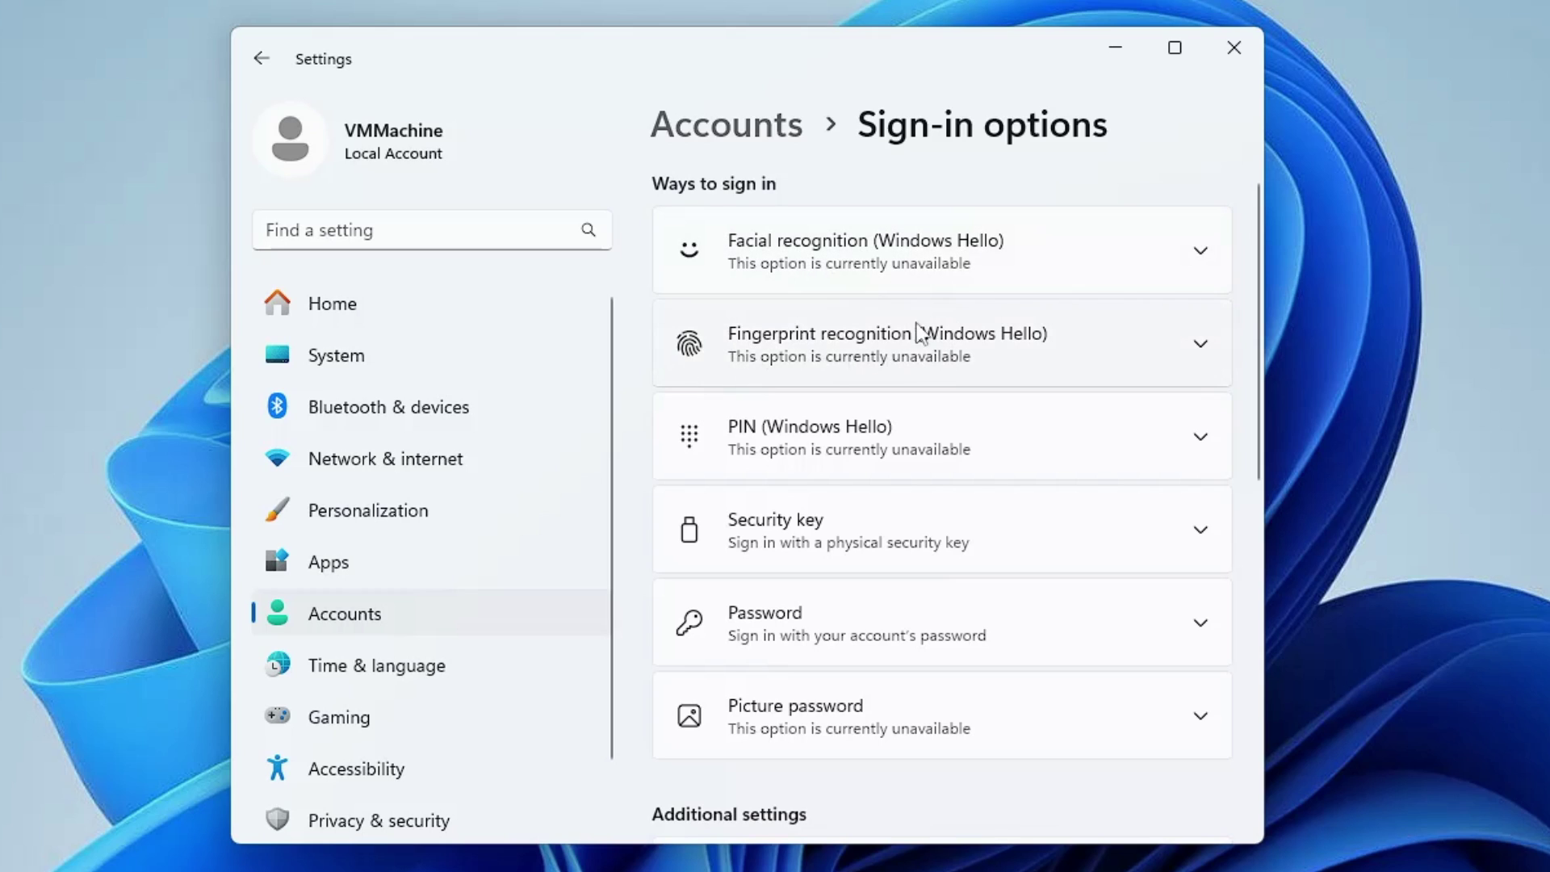
- Examine the password and PIN sign-in options, opening the password creation form and cancelling it without entering anything
scroll(864, 307, "down", 2)
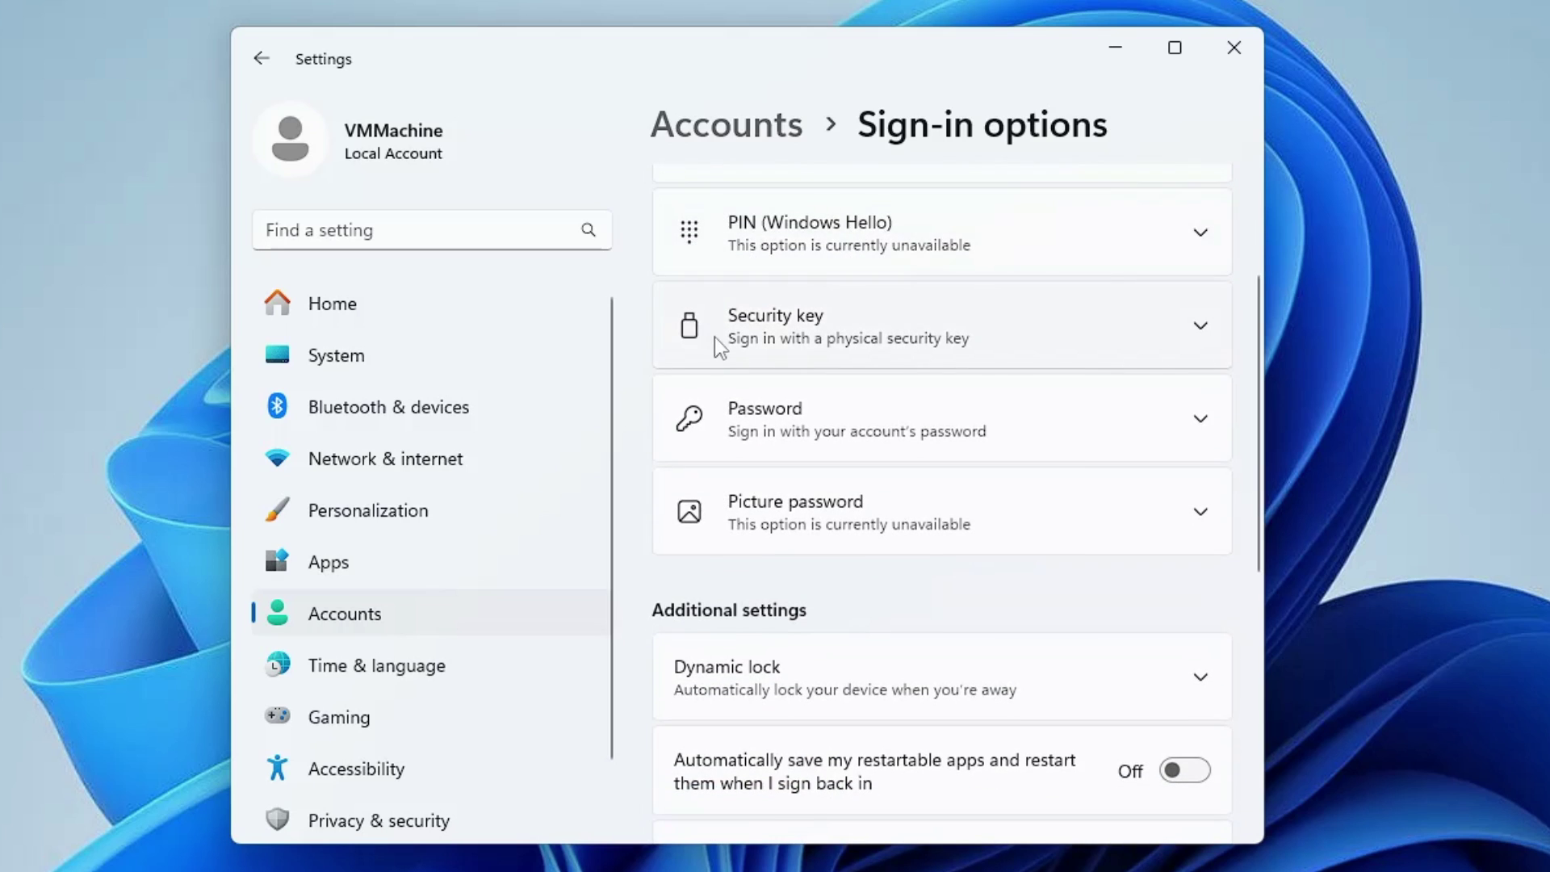
scroll(767, 341, "up", 1)
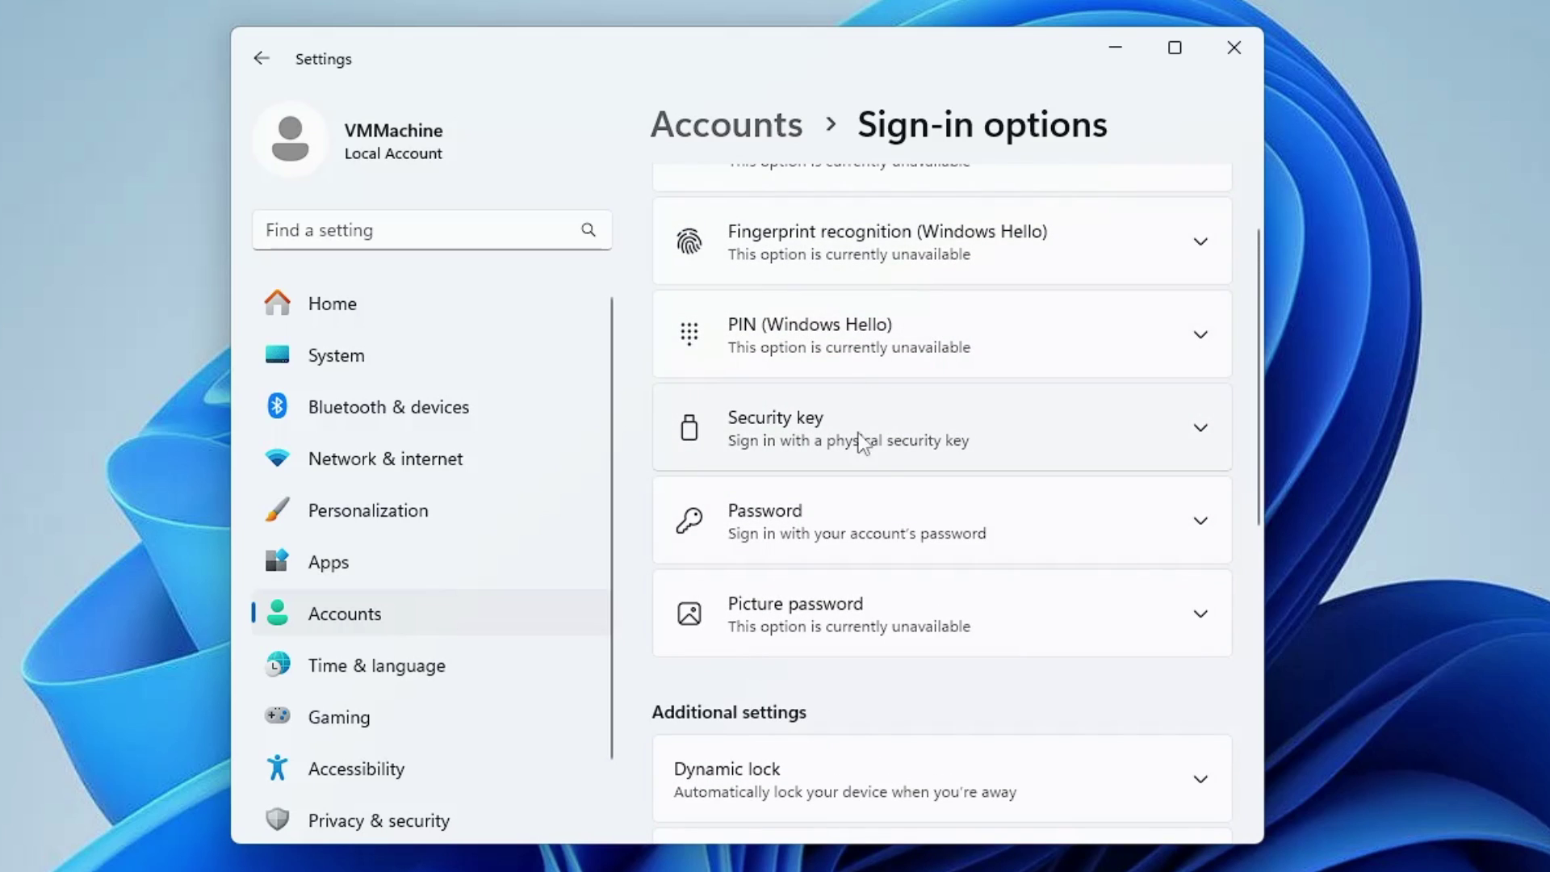
left_click(1104, 525)
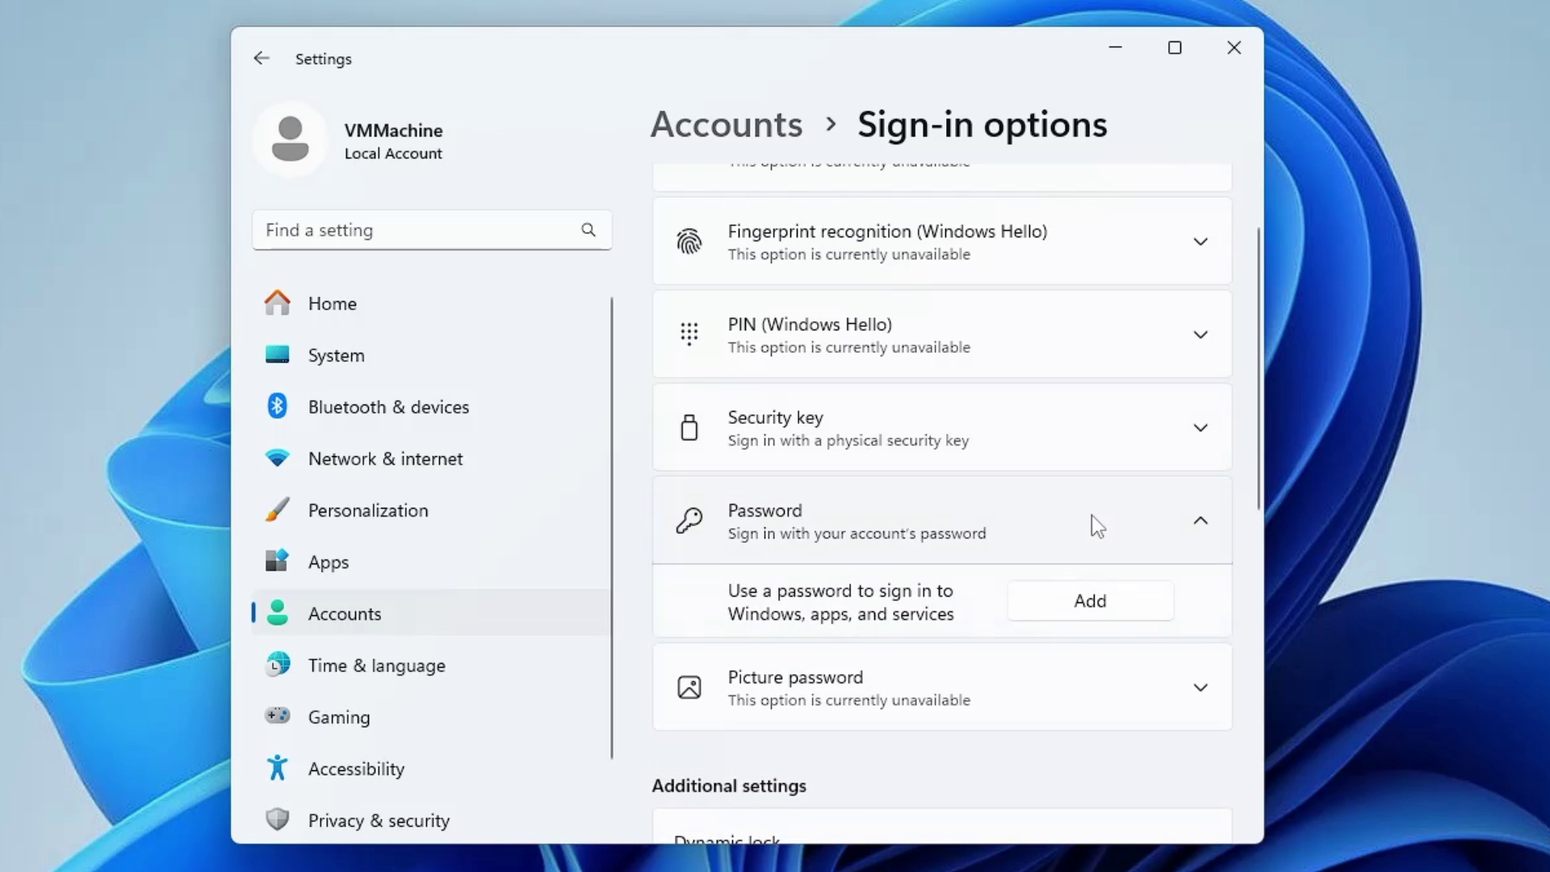
left_click(1082, 606)
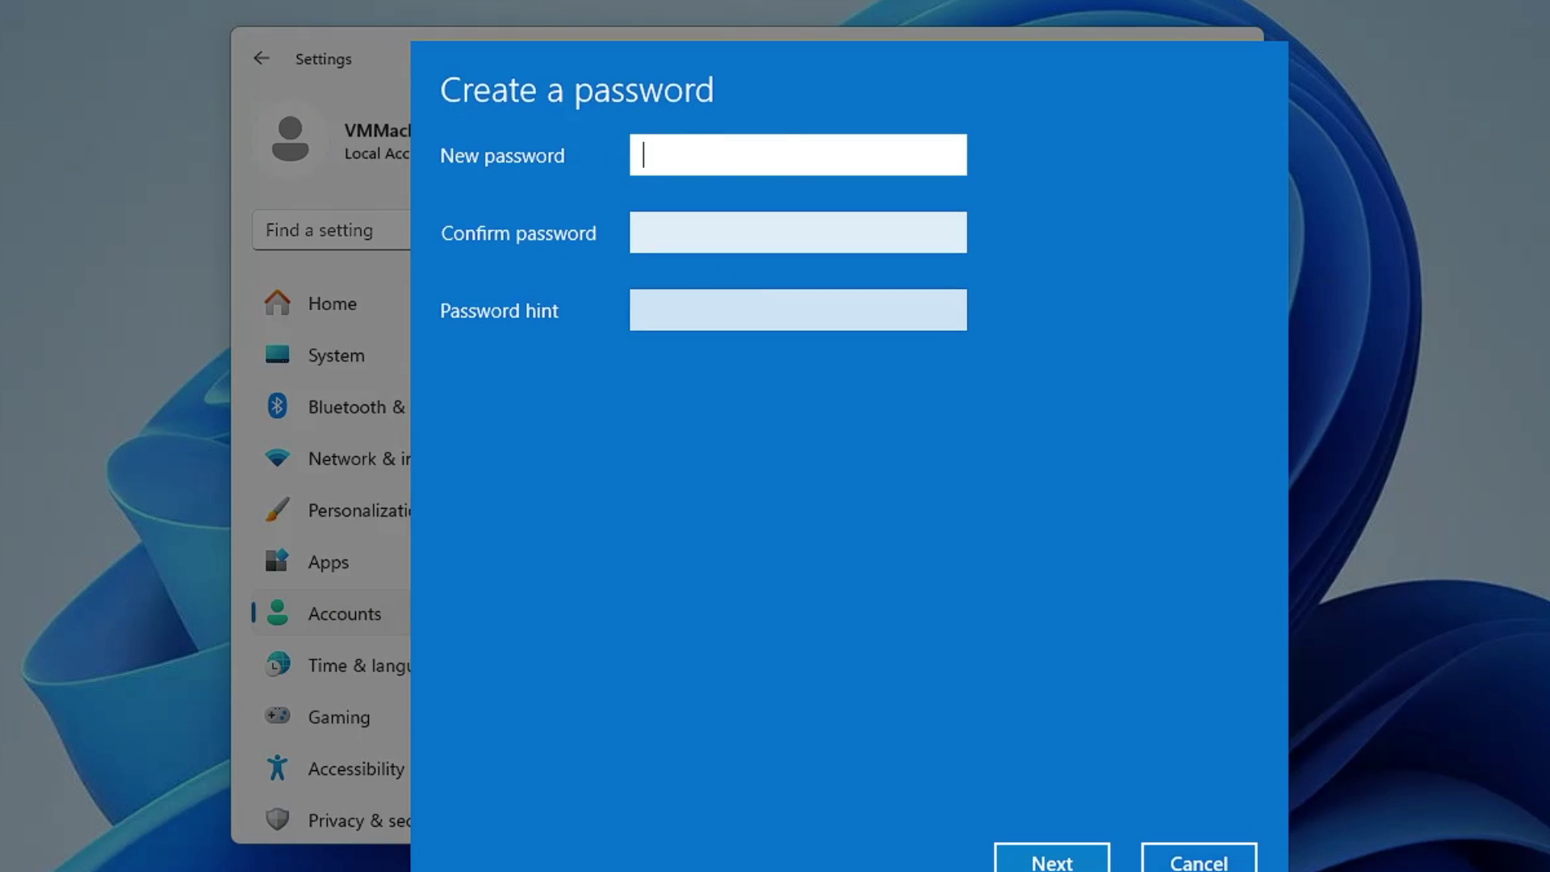
left_click(1200, 862)
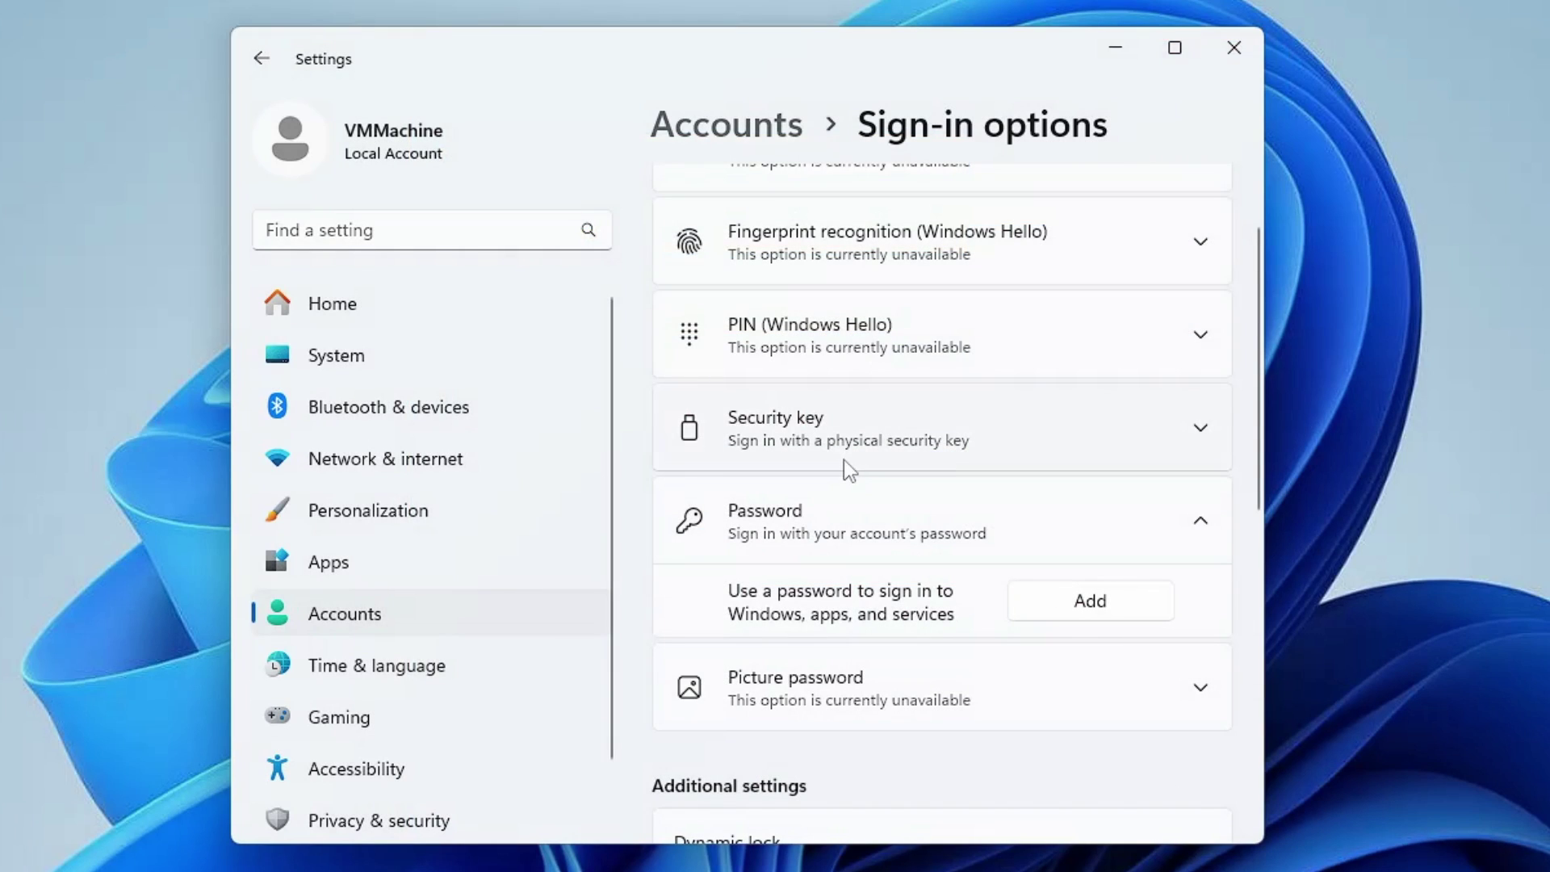
left_click(1047, 346)
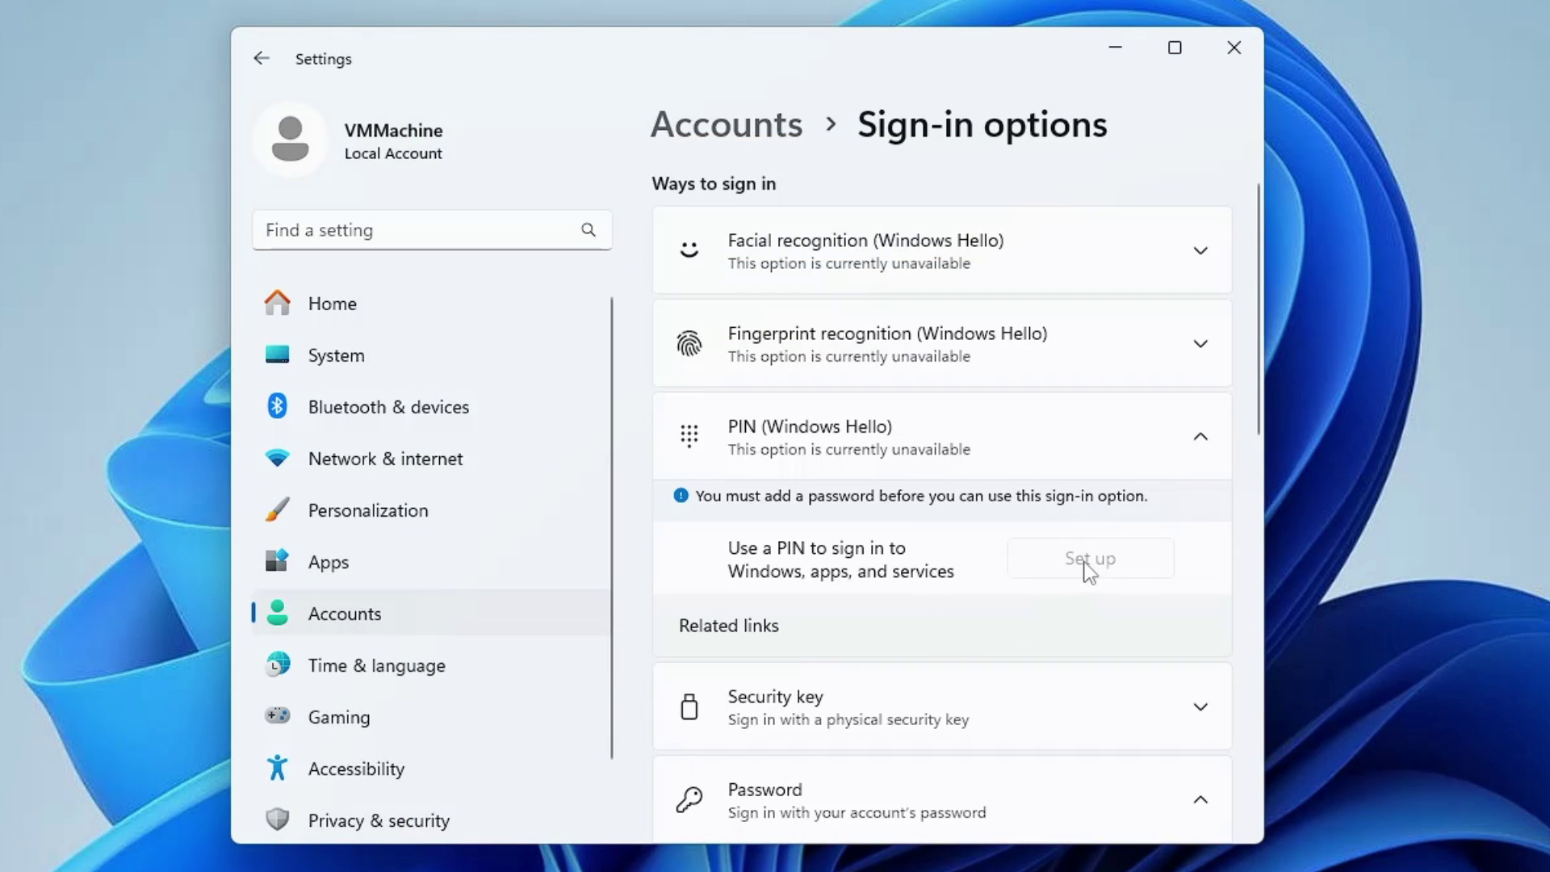
left_click(1200, 442)
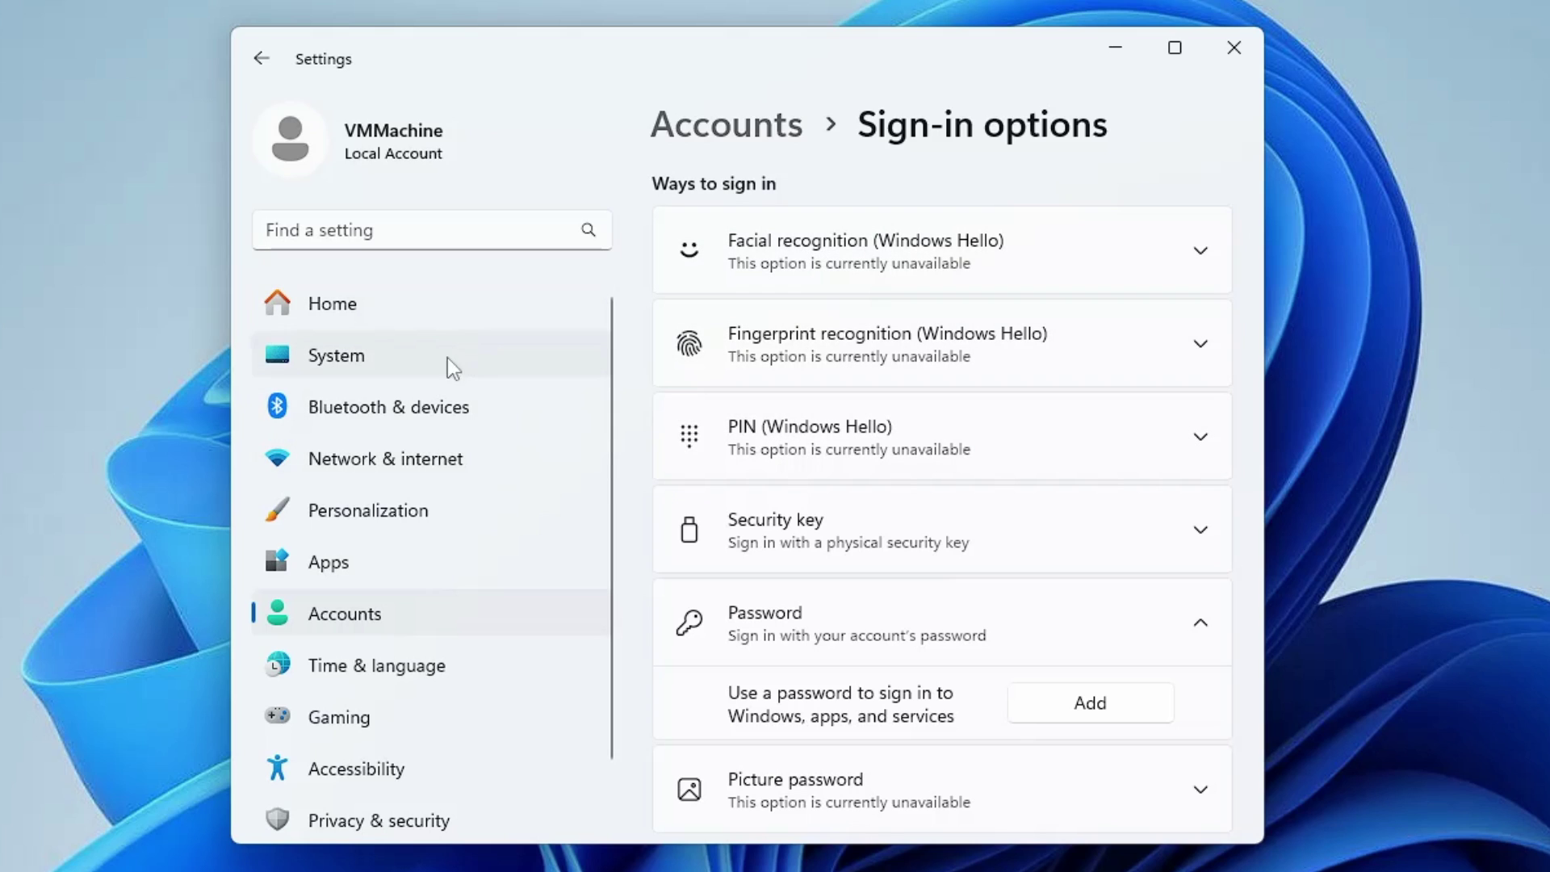
- Open Windows Security from the Privacy & security settings
scroll(447, 357, "down", 2)
left_click(414, 763)
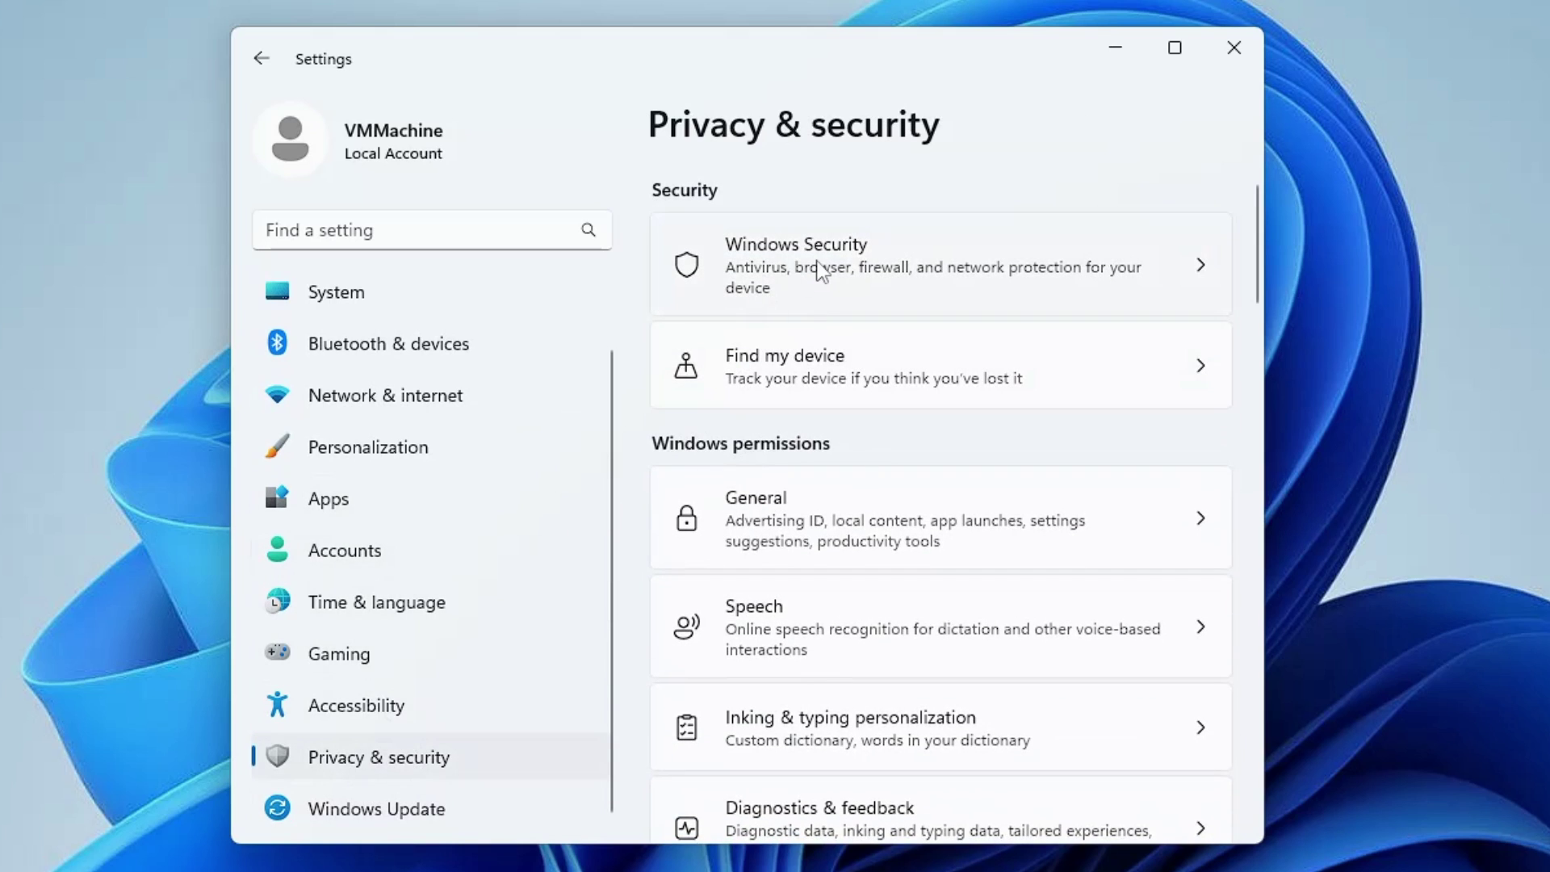
left_click(845, 260)
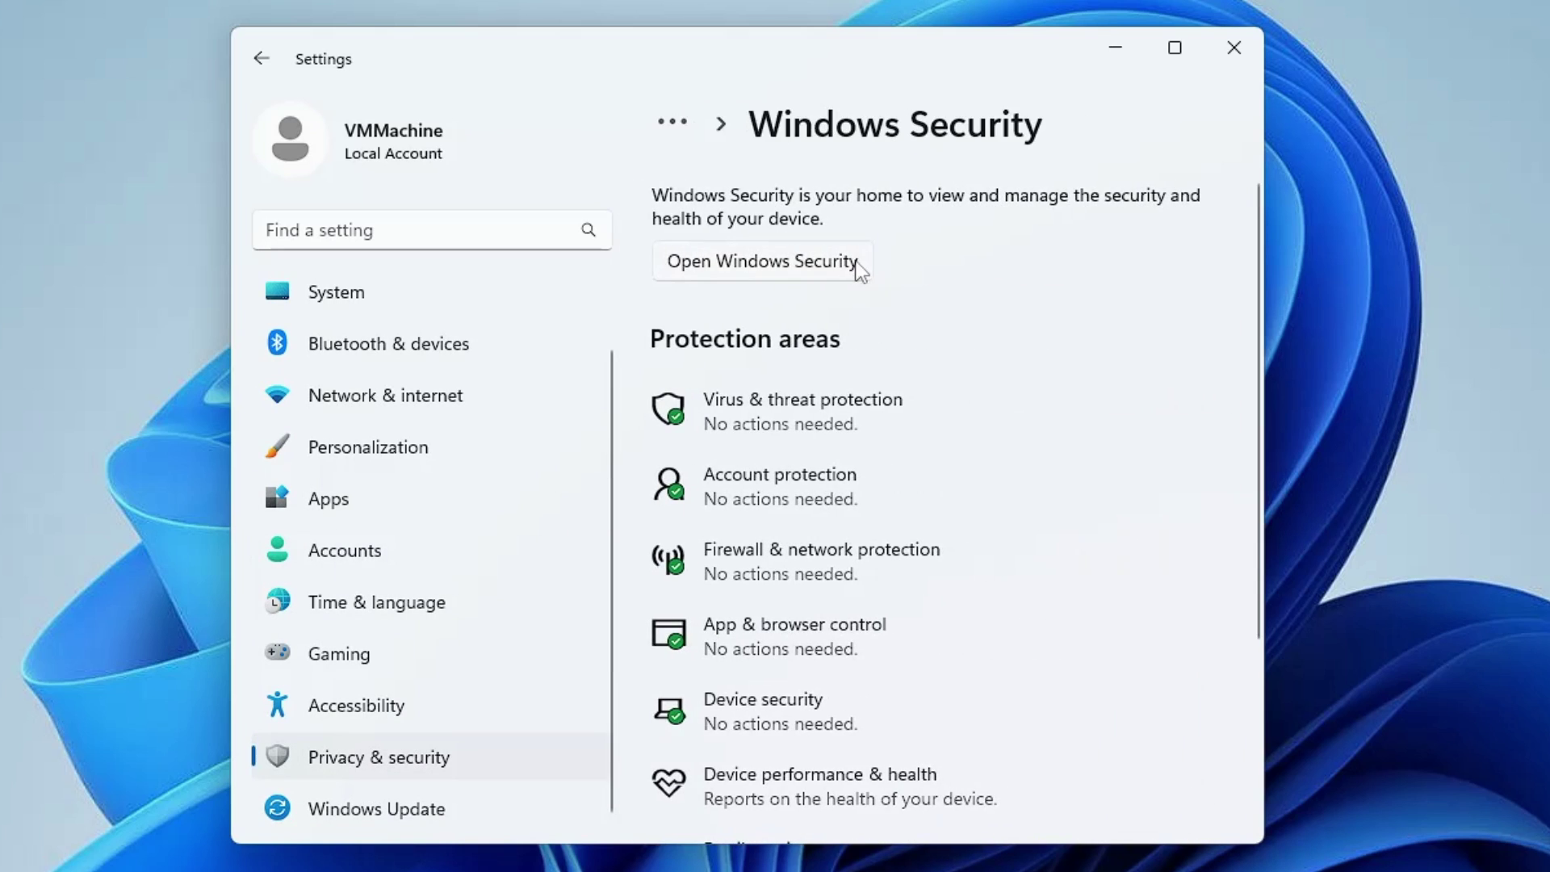
scroll(768, 408, "down", 2)
scroll(754, 350, "up", 3)
left_click(770, 260)
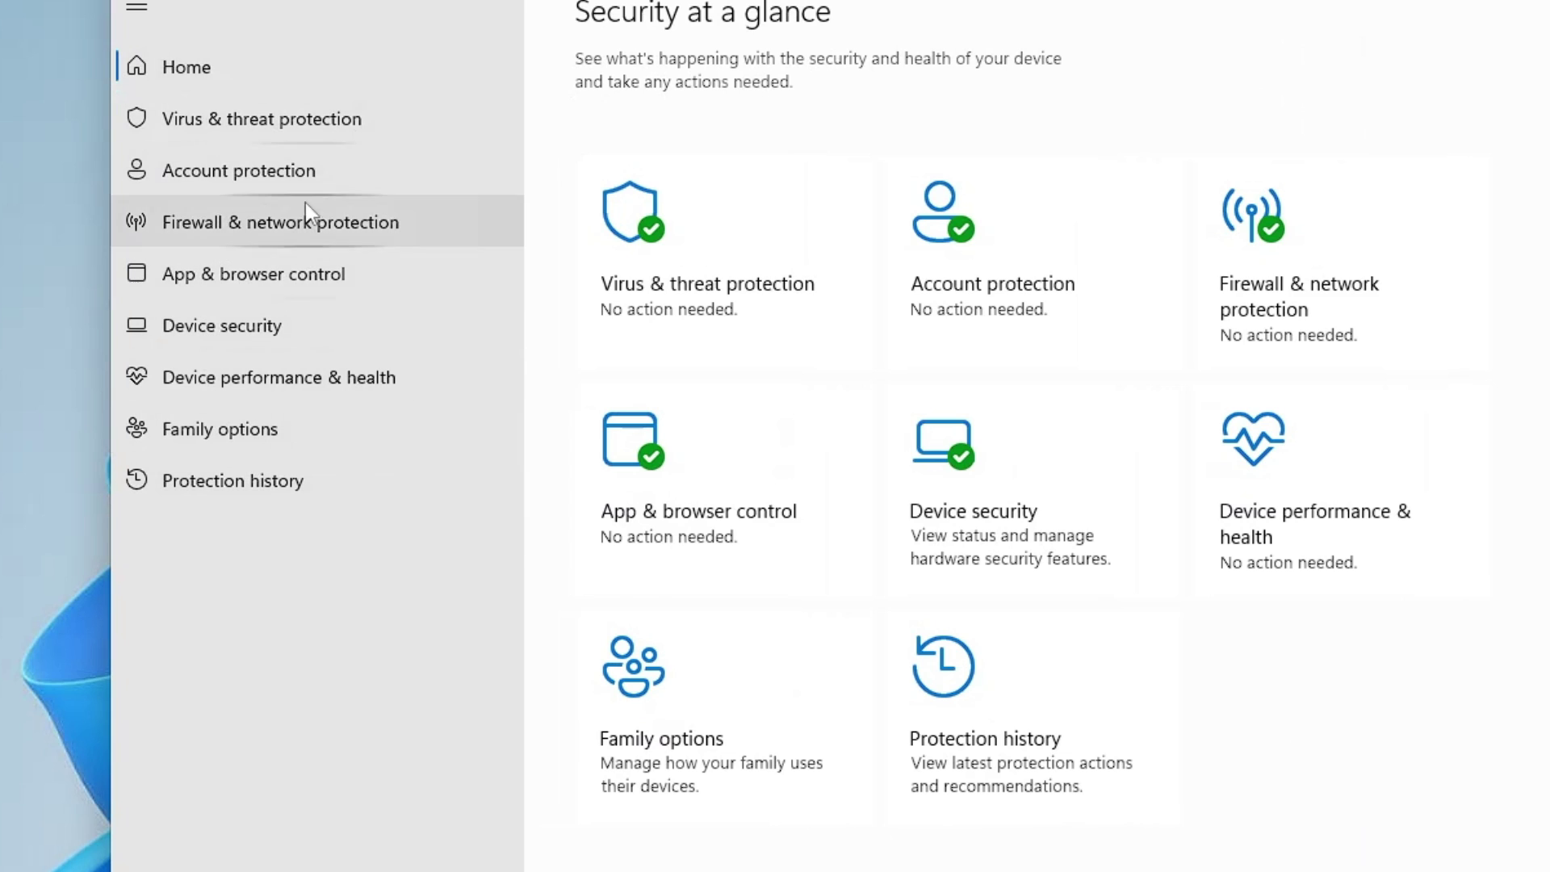
- Review the virus & threat protection settings, from real-time protection through to controlled folder access
left_click(229, 123)
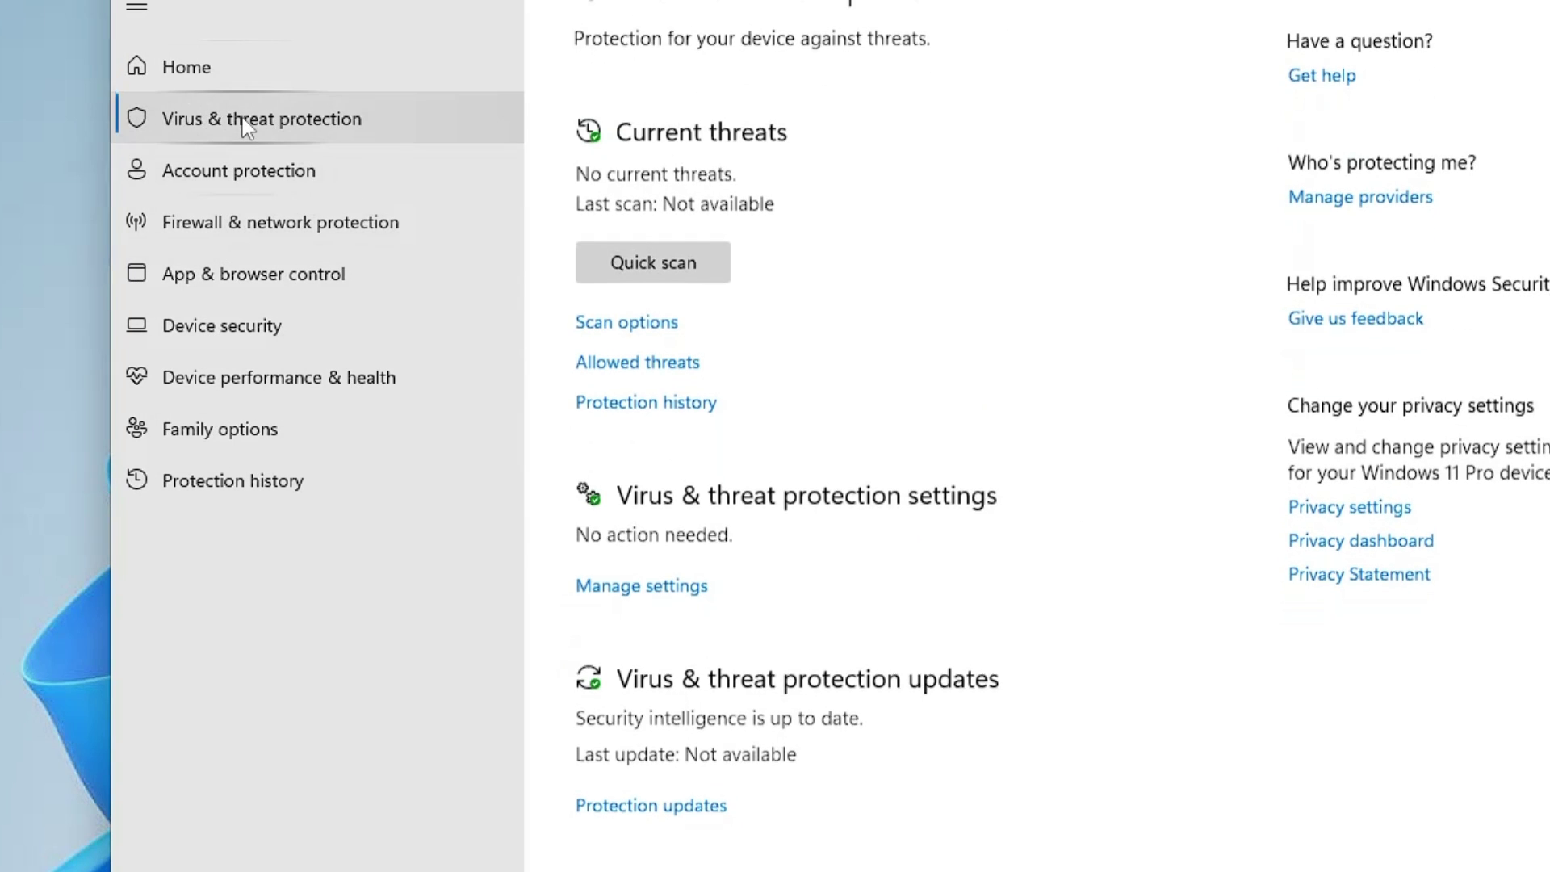
left_click(656, 582)
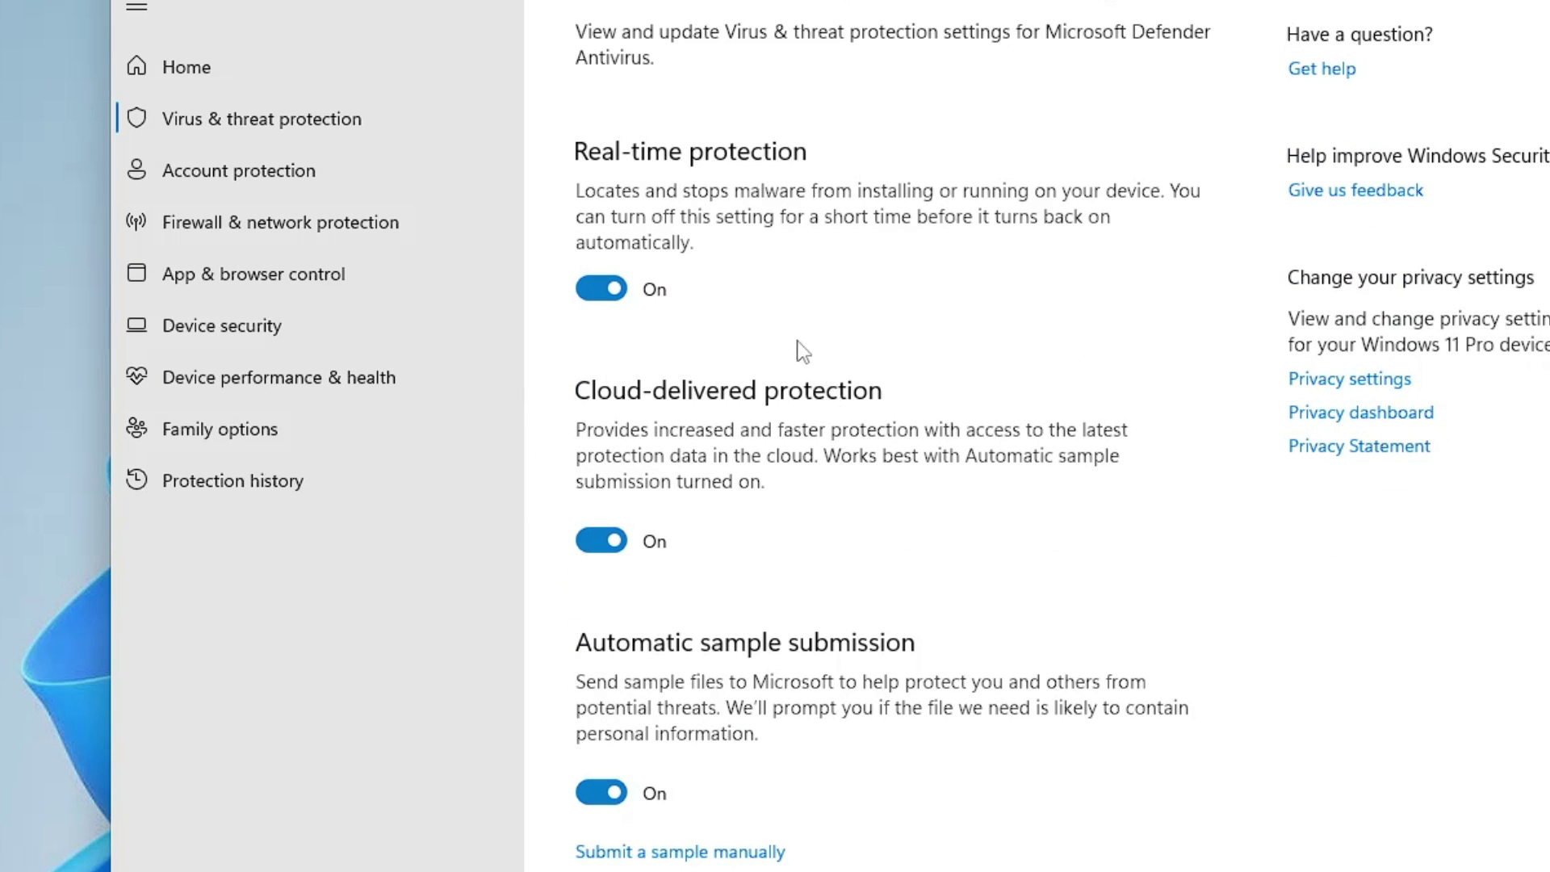
scroll(671, 670, "down", 5)
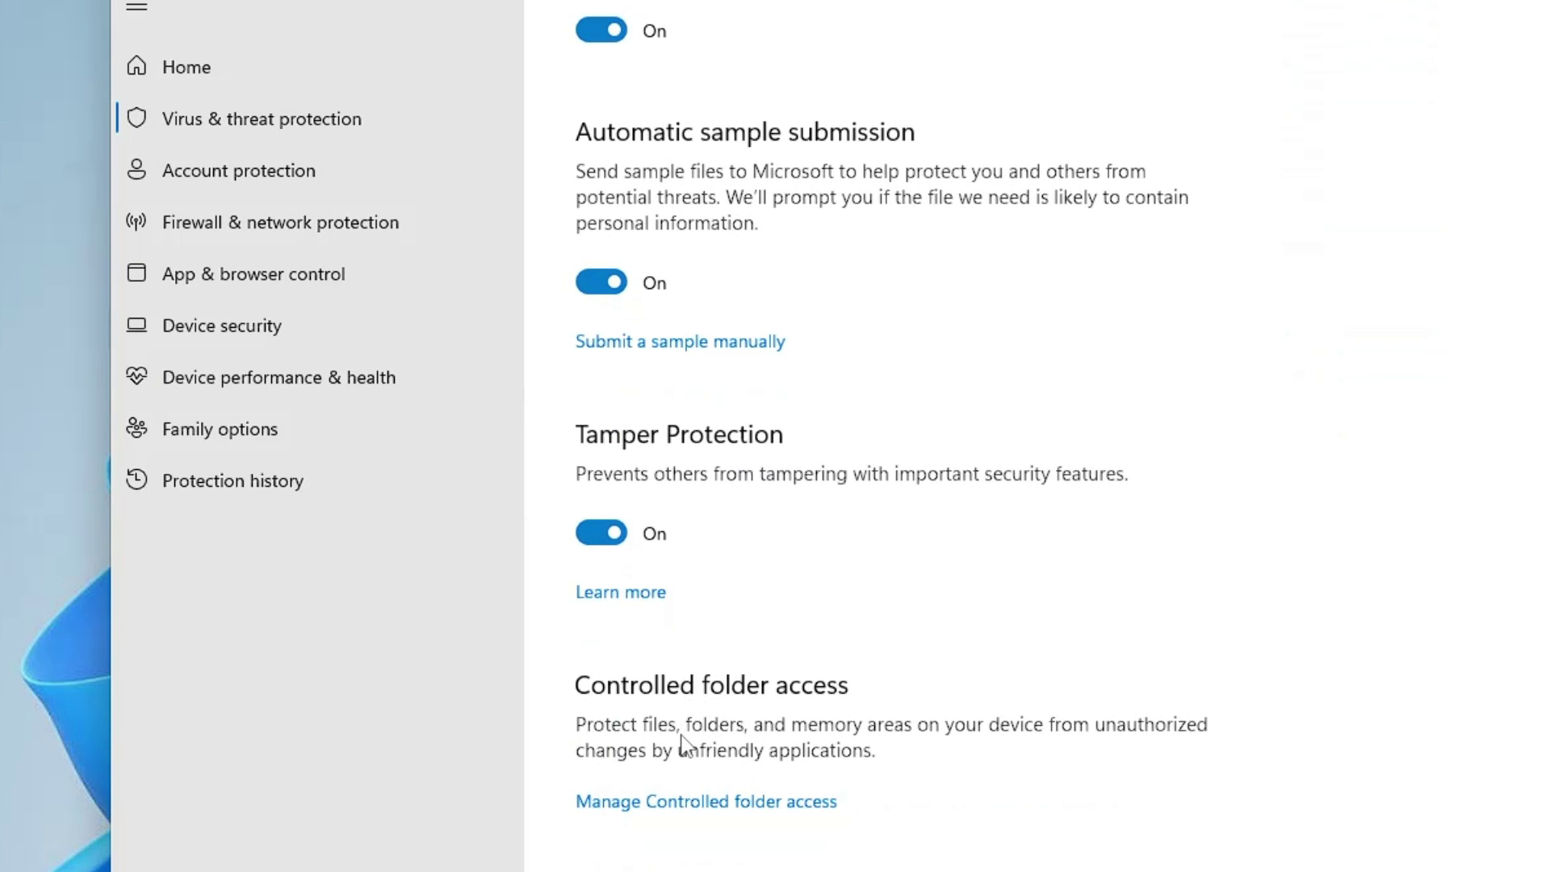
scroll(682, 743, "up", 3)
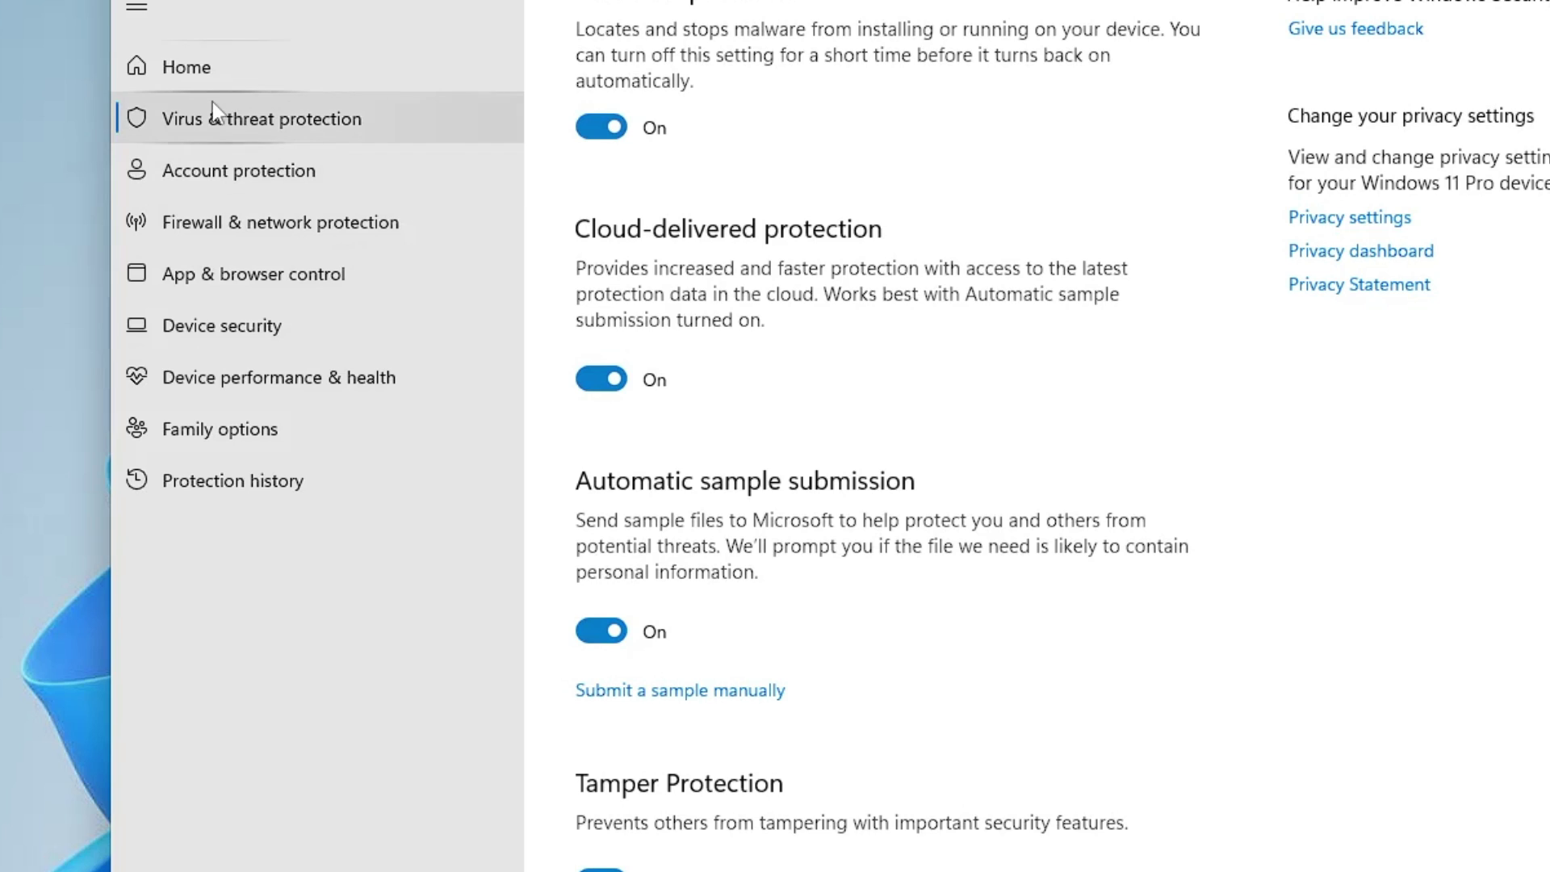
- Check the account protection options and the firewall status of the domain, private and public networks
left_click(231, 171)
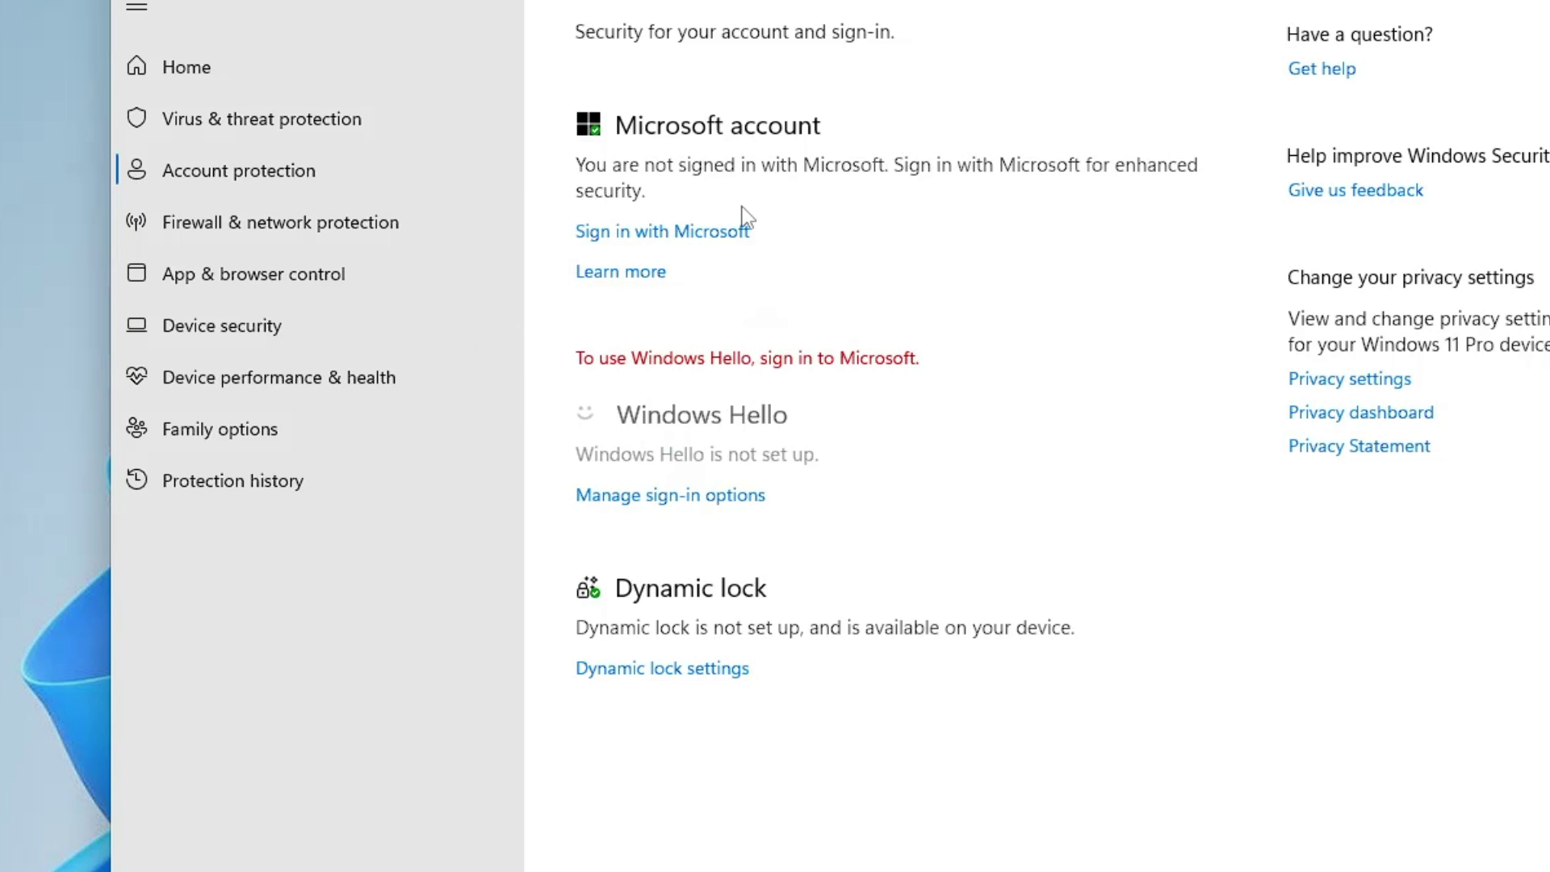
left_click(680, 233)
left_click(332, 222)
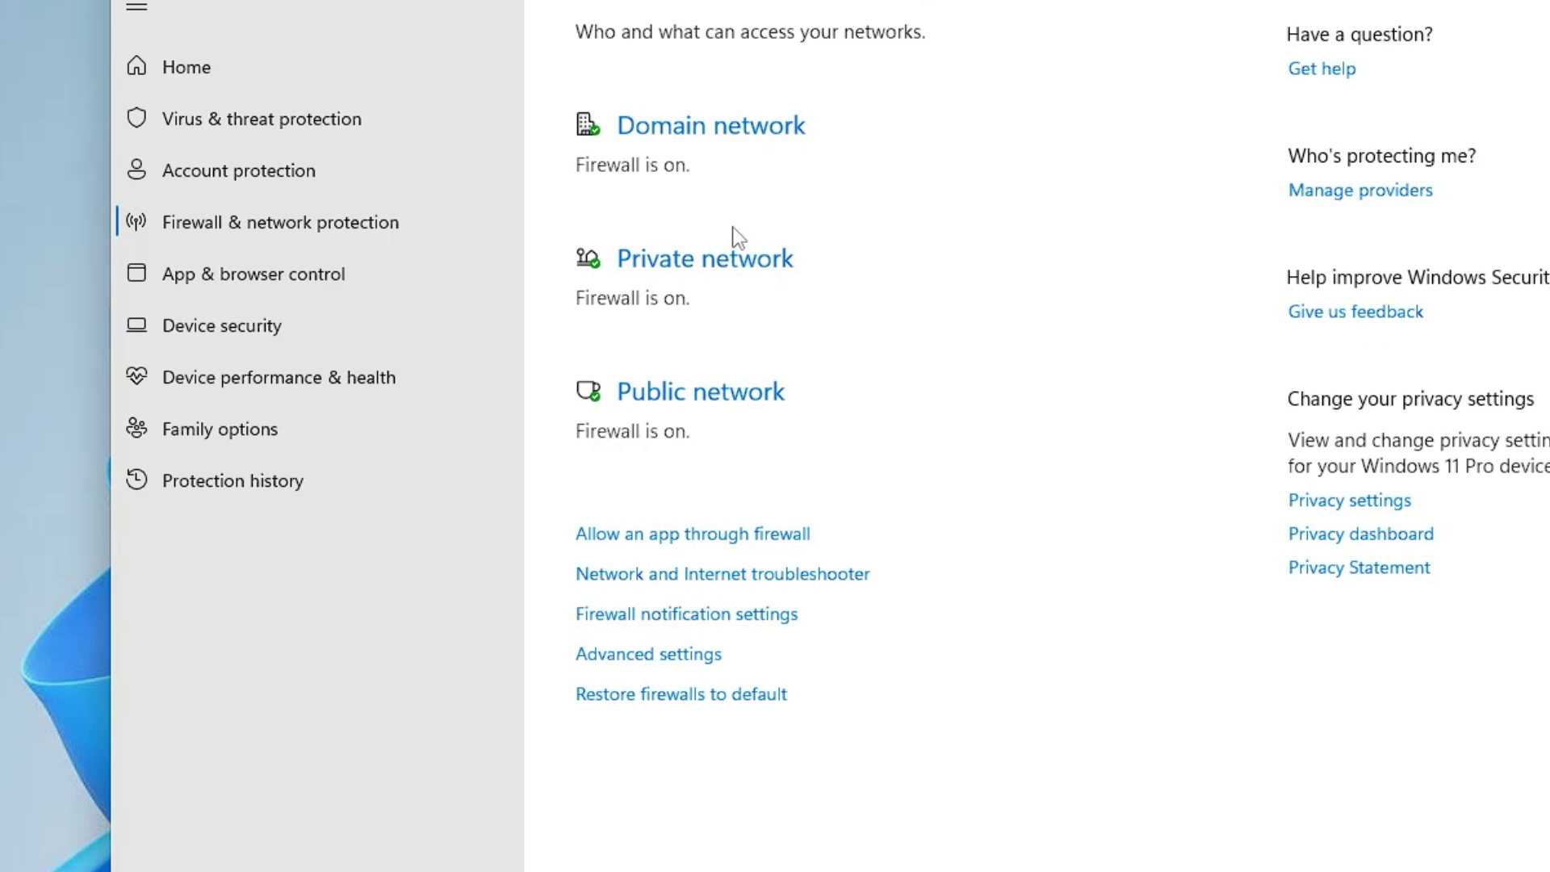
- Turn on potentially unwanted app blocking in the reputation-based protection settings and allow Windows Security to make the change
left_click(339, 275)
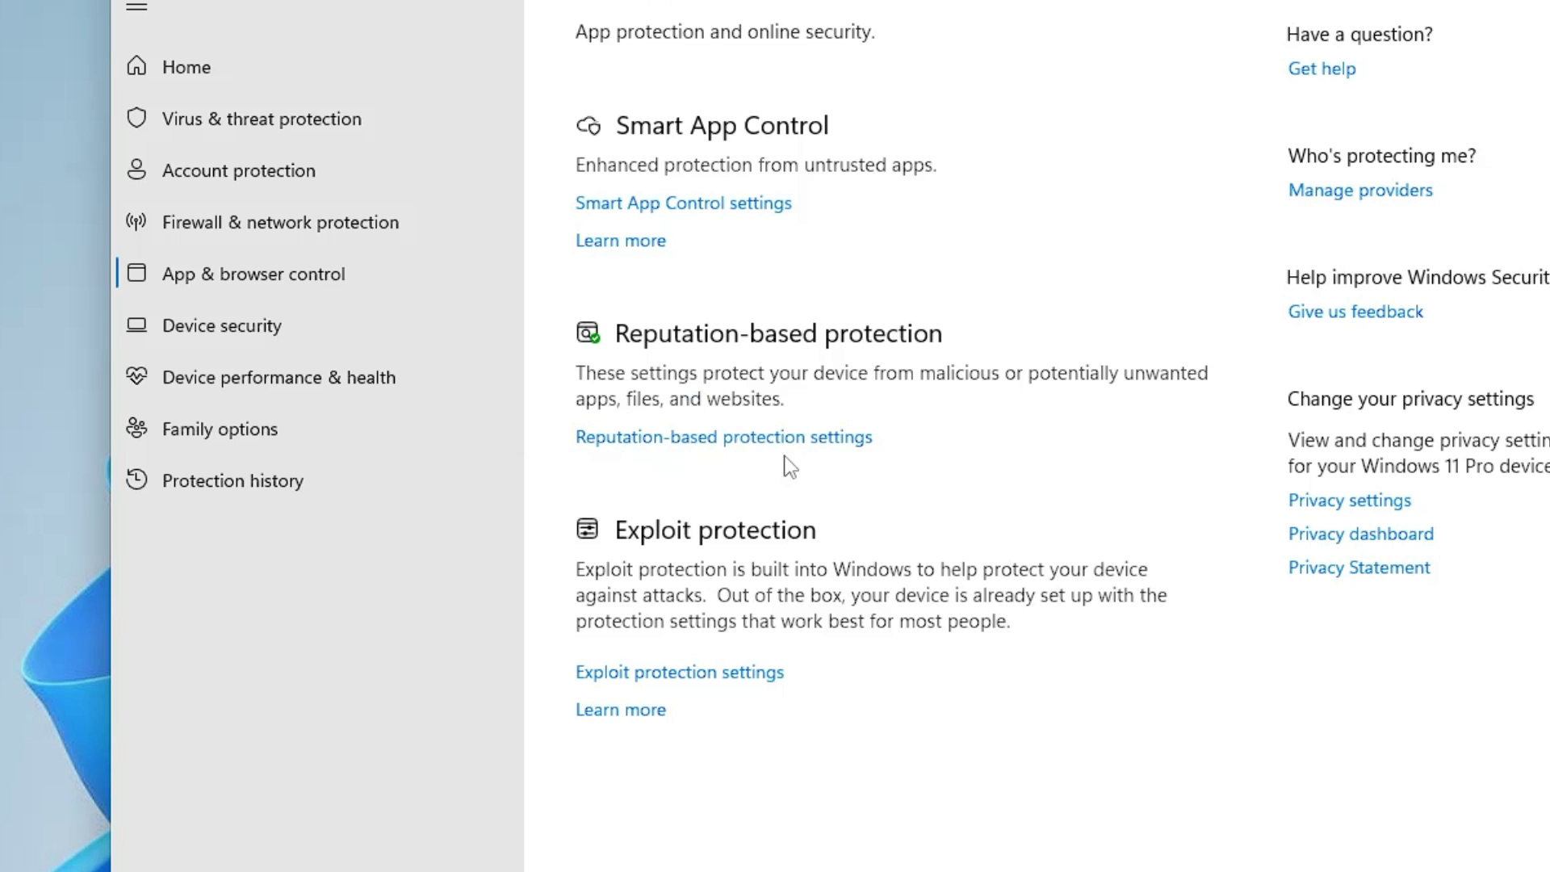
left_click(818, 443)
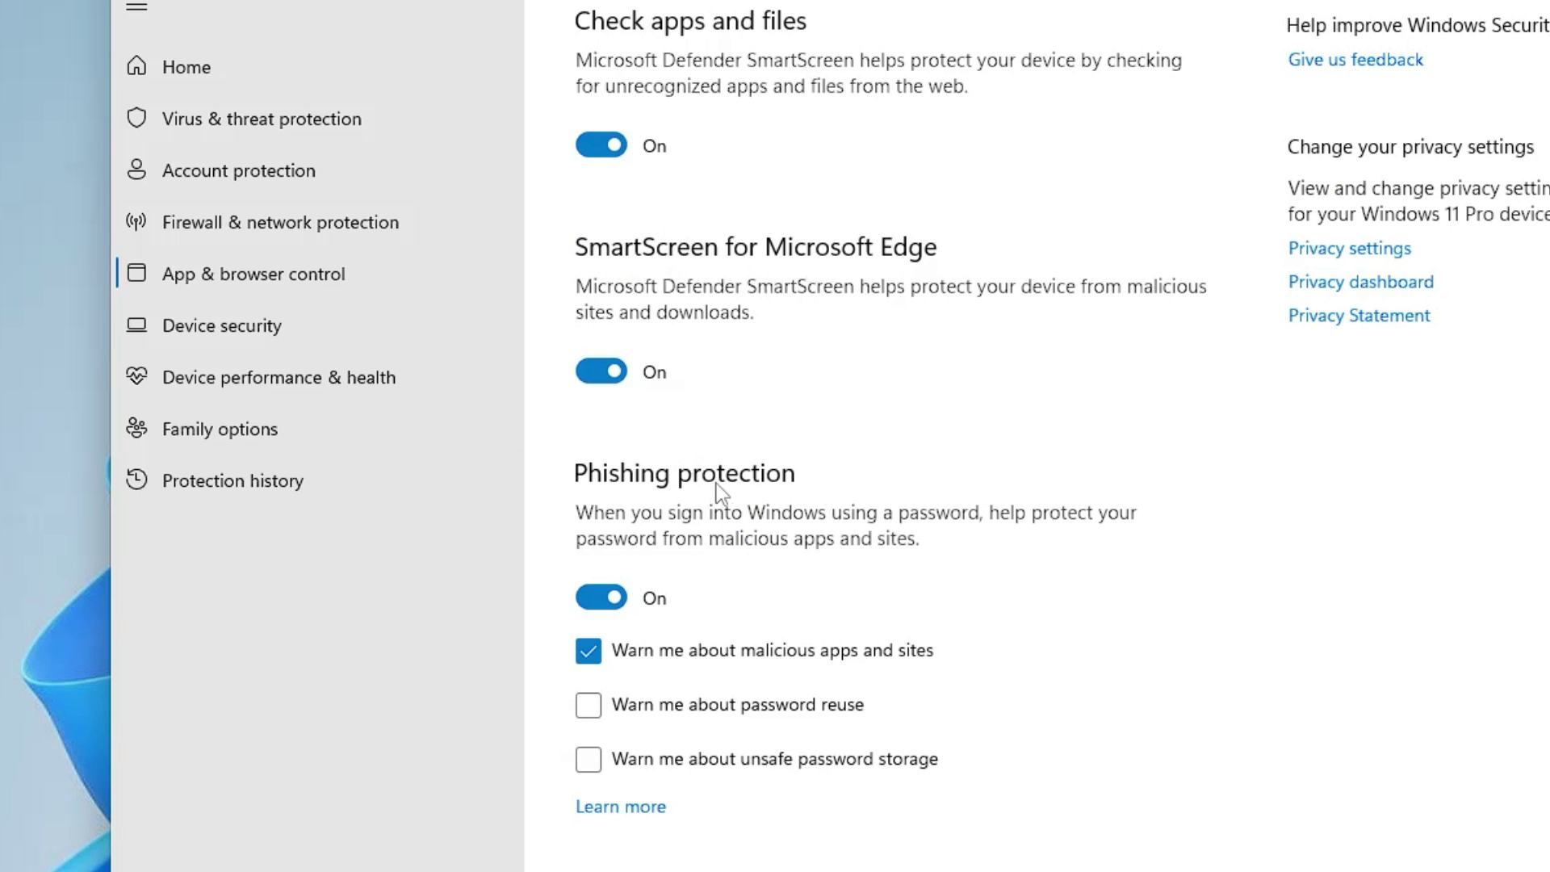
scroll(696, 501, "down", 5)
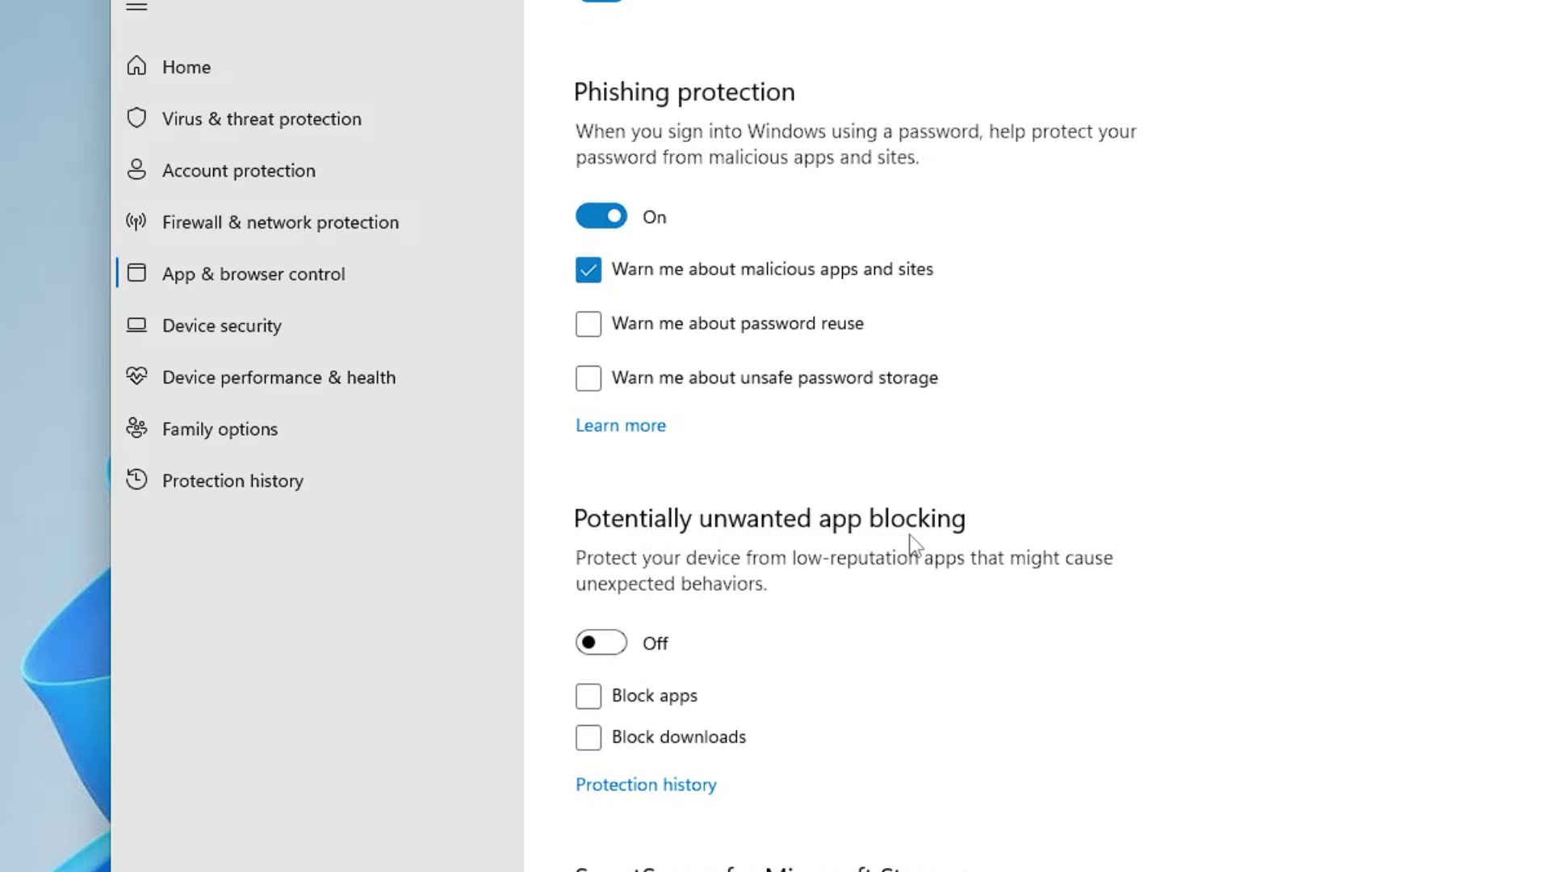
left_click(617, 643)
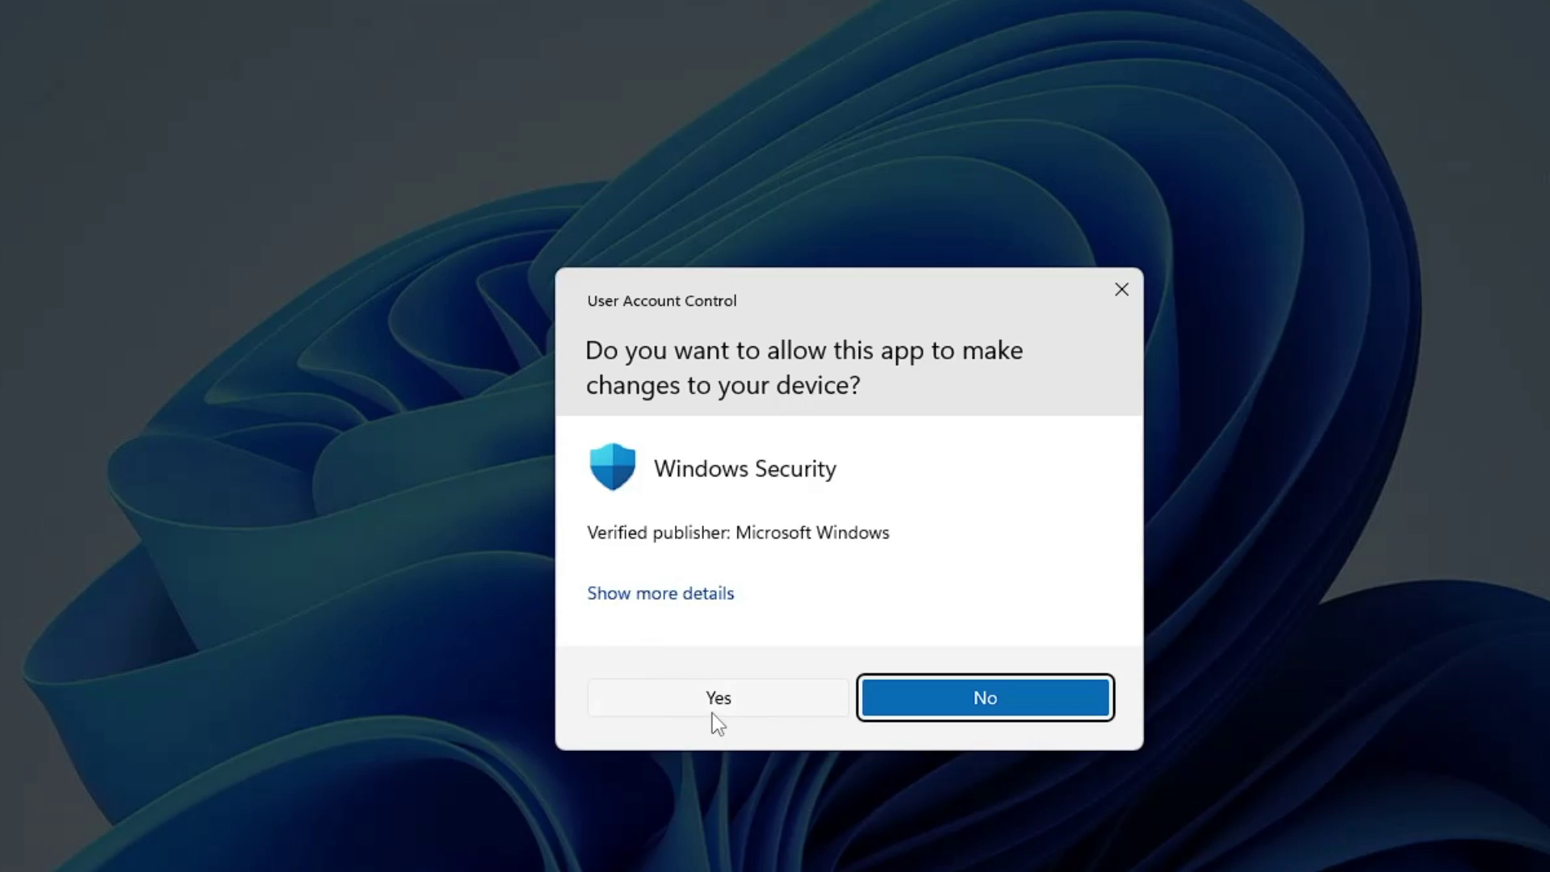
left_click(712, 711)
scroll(731, 710, "up", 7)
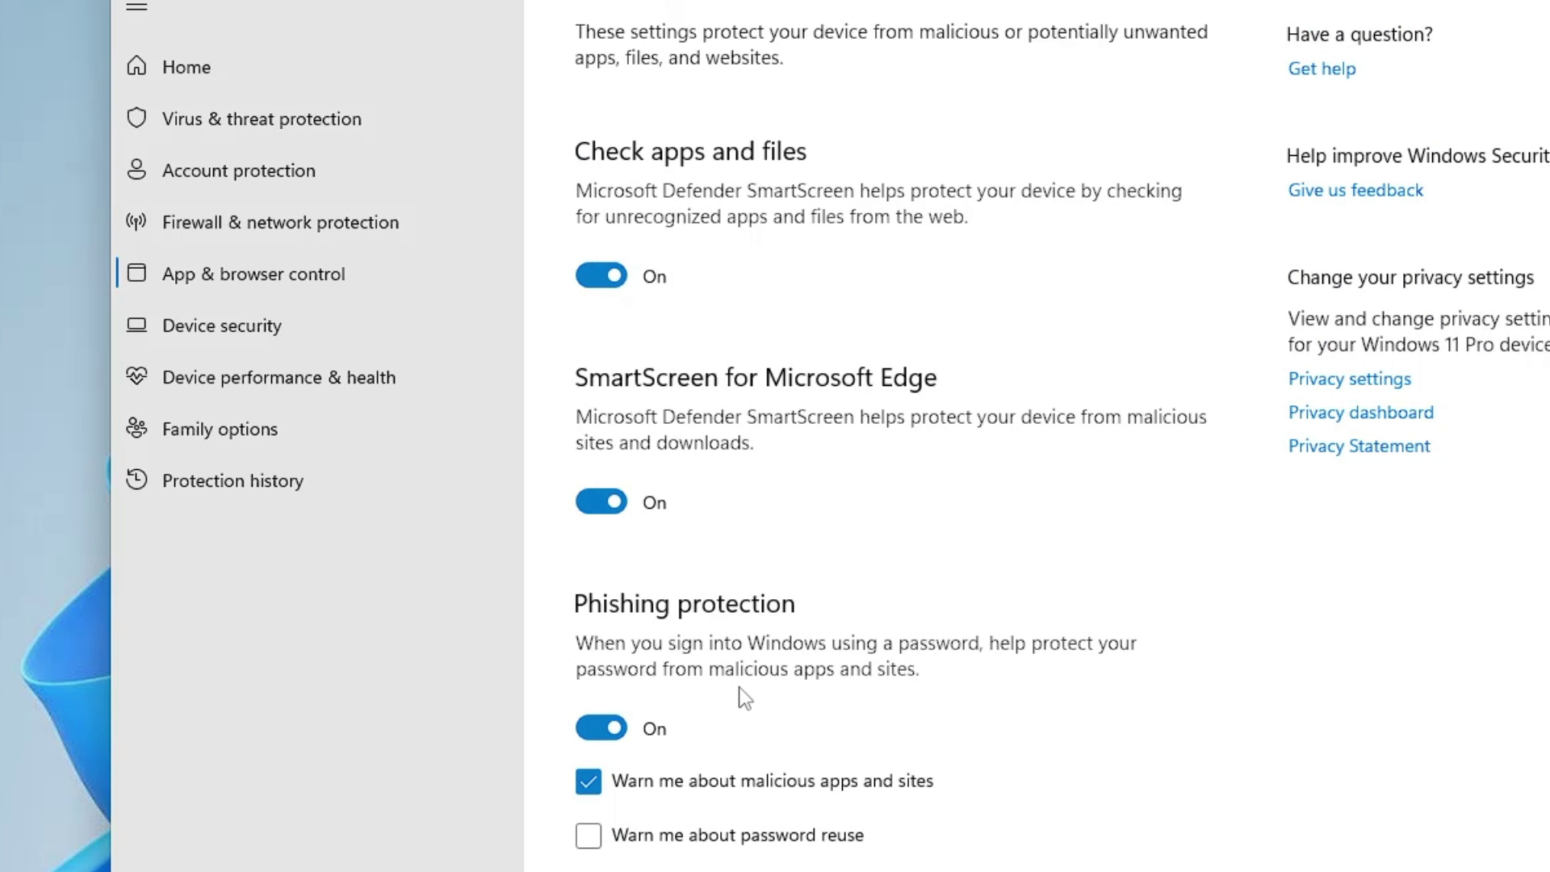
- Turn on Memory integrity in the device's core isolation details and allow Windows Security to make the change
left_click(246, 327)
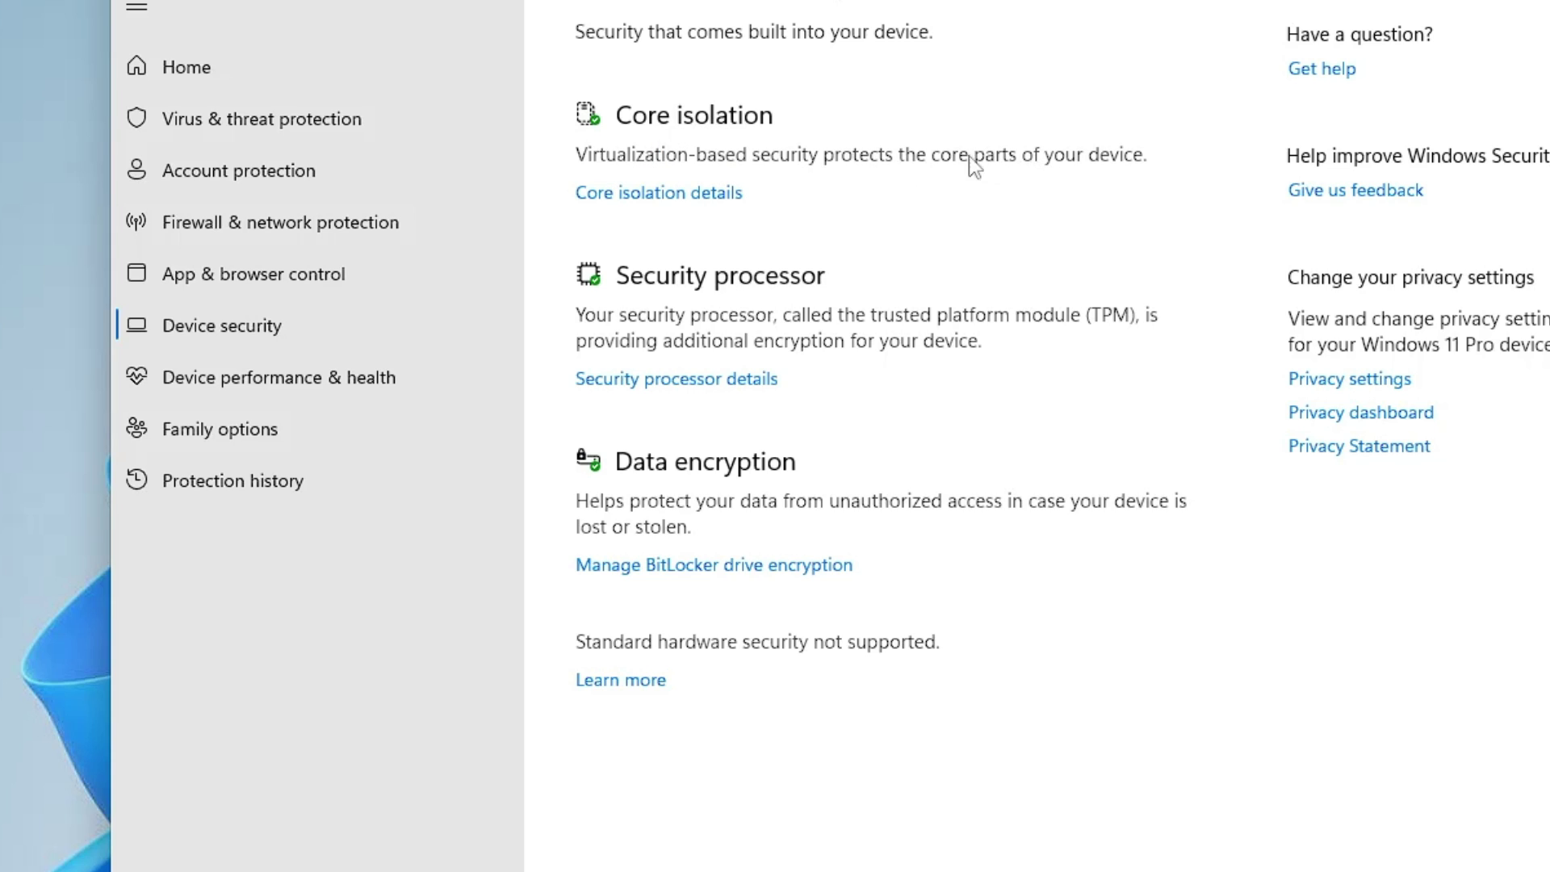
left_click(667, 200)
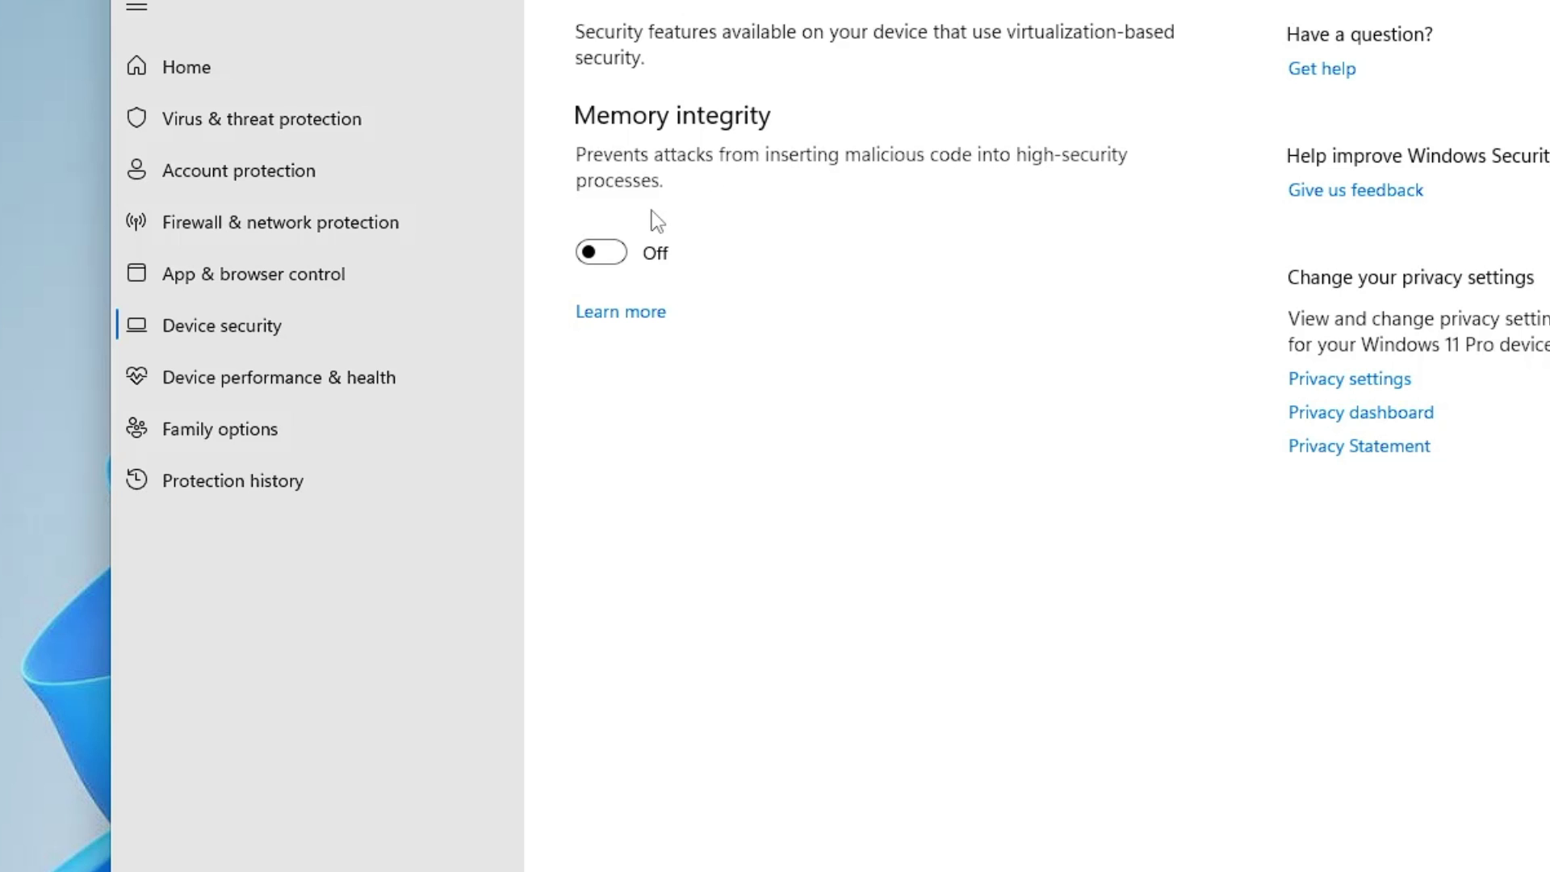
left_click(621, 257)
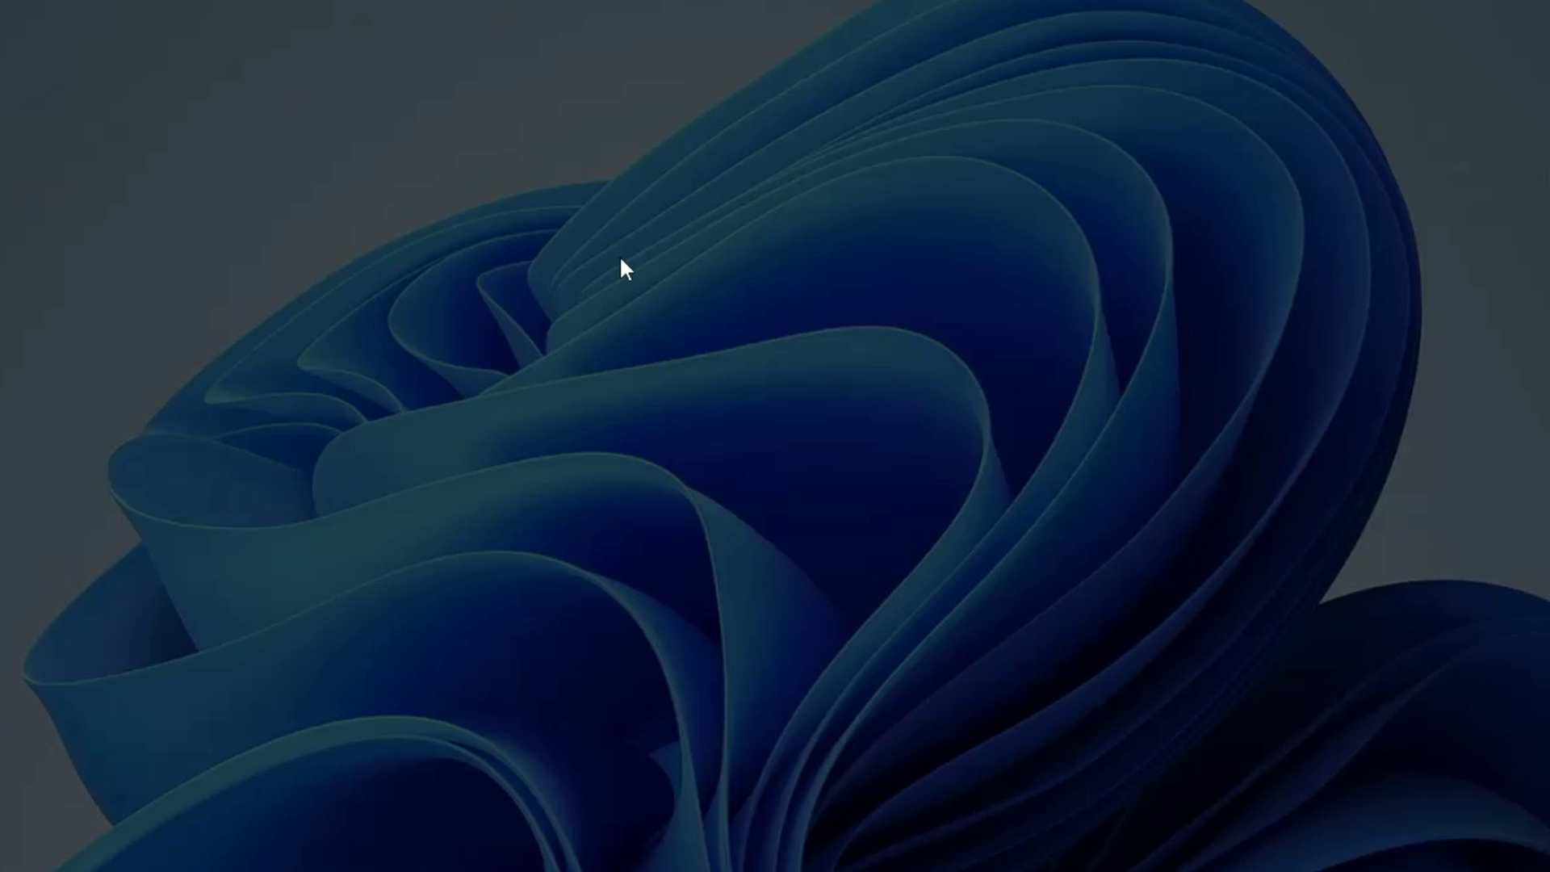
left_click(718, 711)
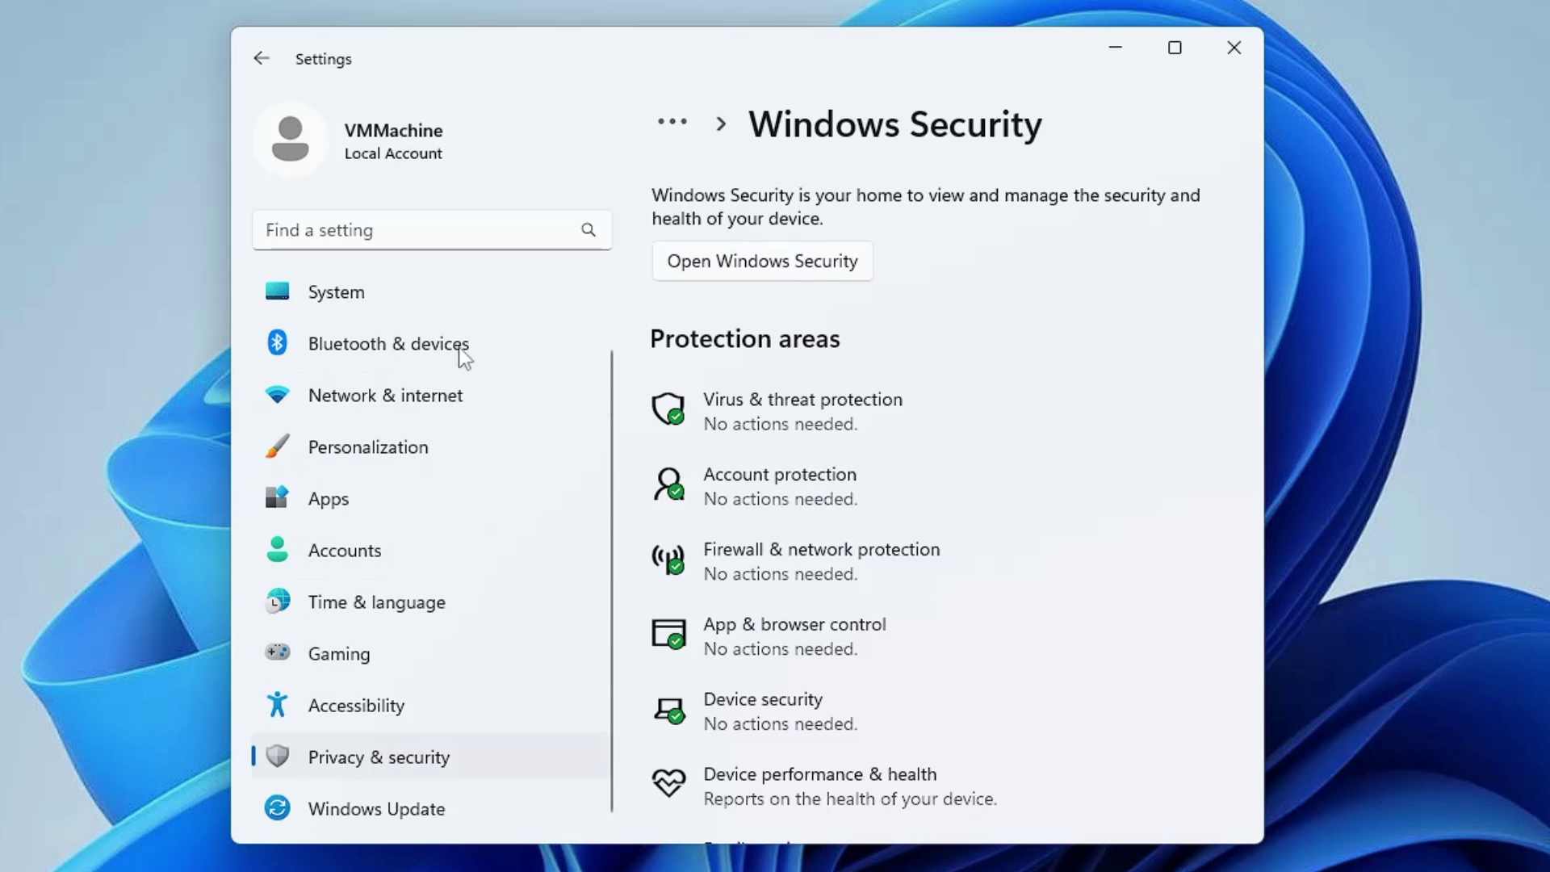
- Turn off language list access for websites, app launch tracking and suggested content in the general privacy permissions, and close Settings
left_click(391, 760)
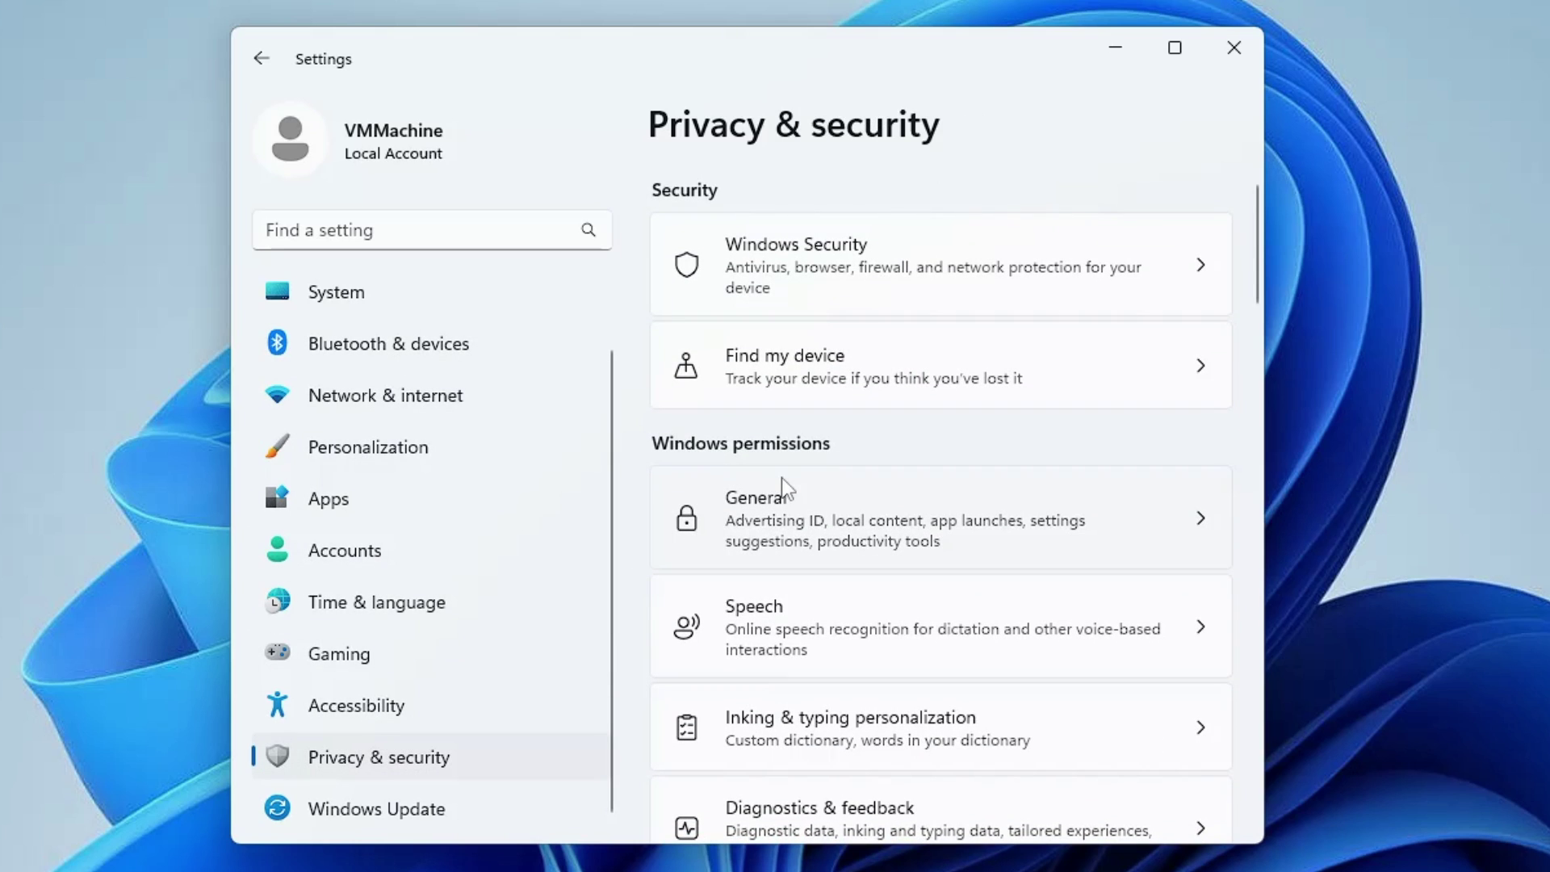
scroll(782, 484, "down", 2)
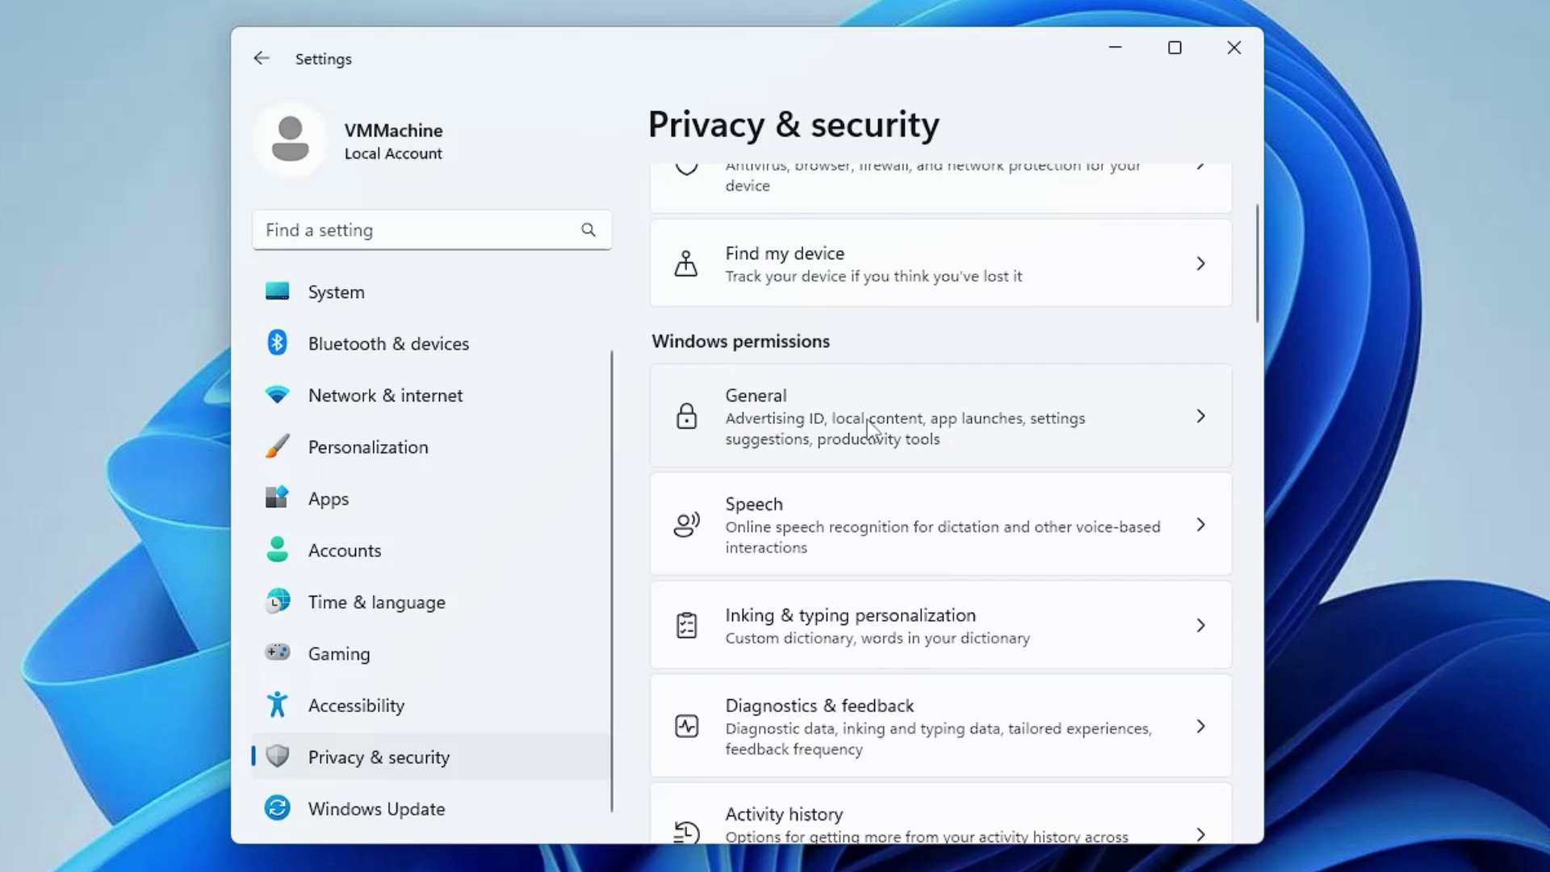
left_click(888, 429)
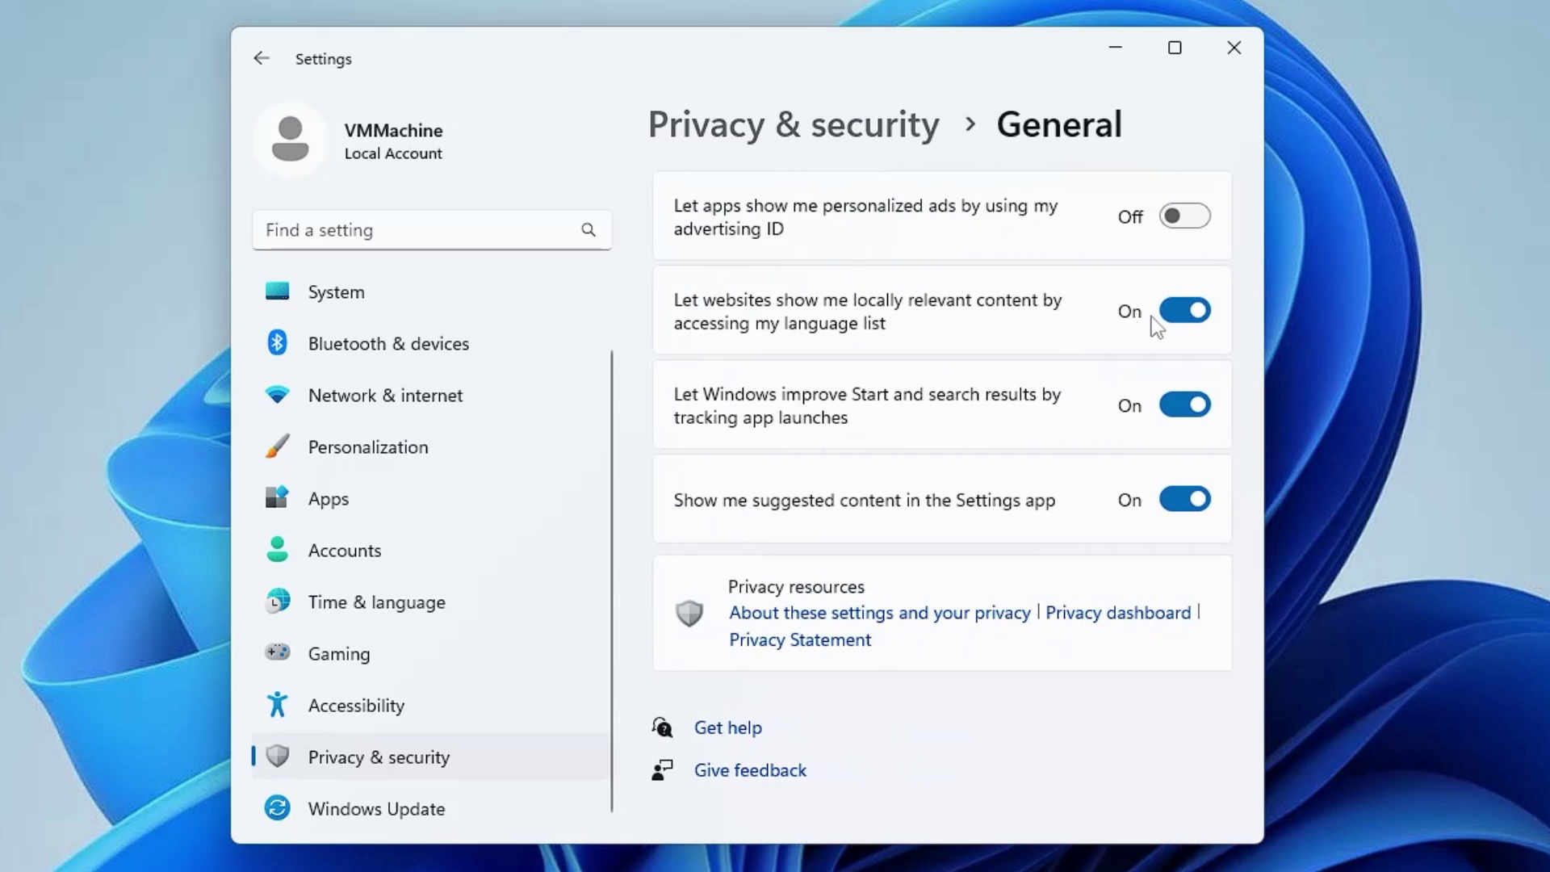
left_click(1195, 321)
left_click(1194, 410)
left_click(1189, 497)
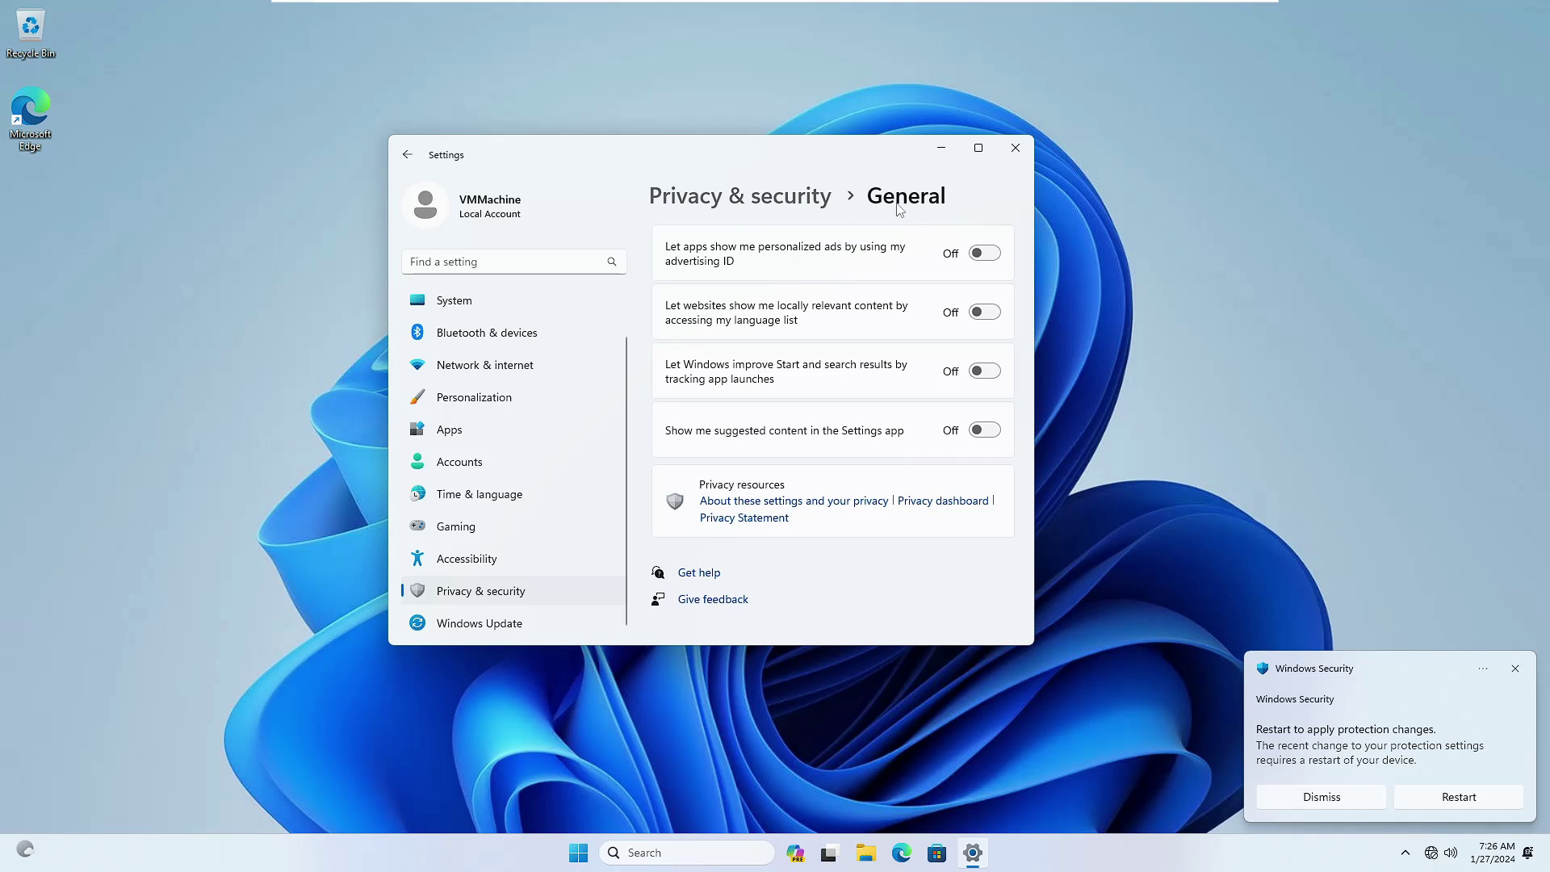
left_click(1234, 48)
- Set User Account Control to notify only when apps try to make changes to the computer (default), and allow the change
left_click(670, 853)
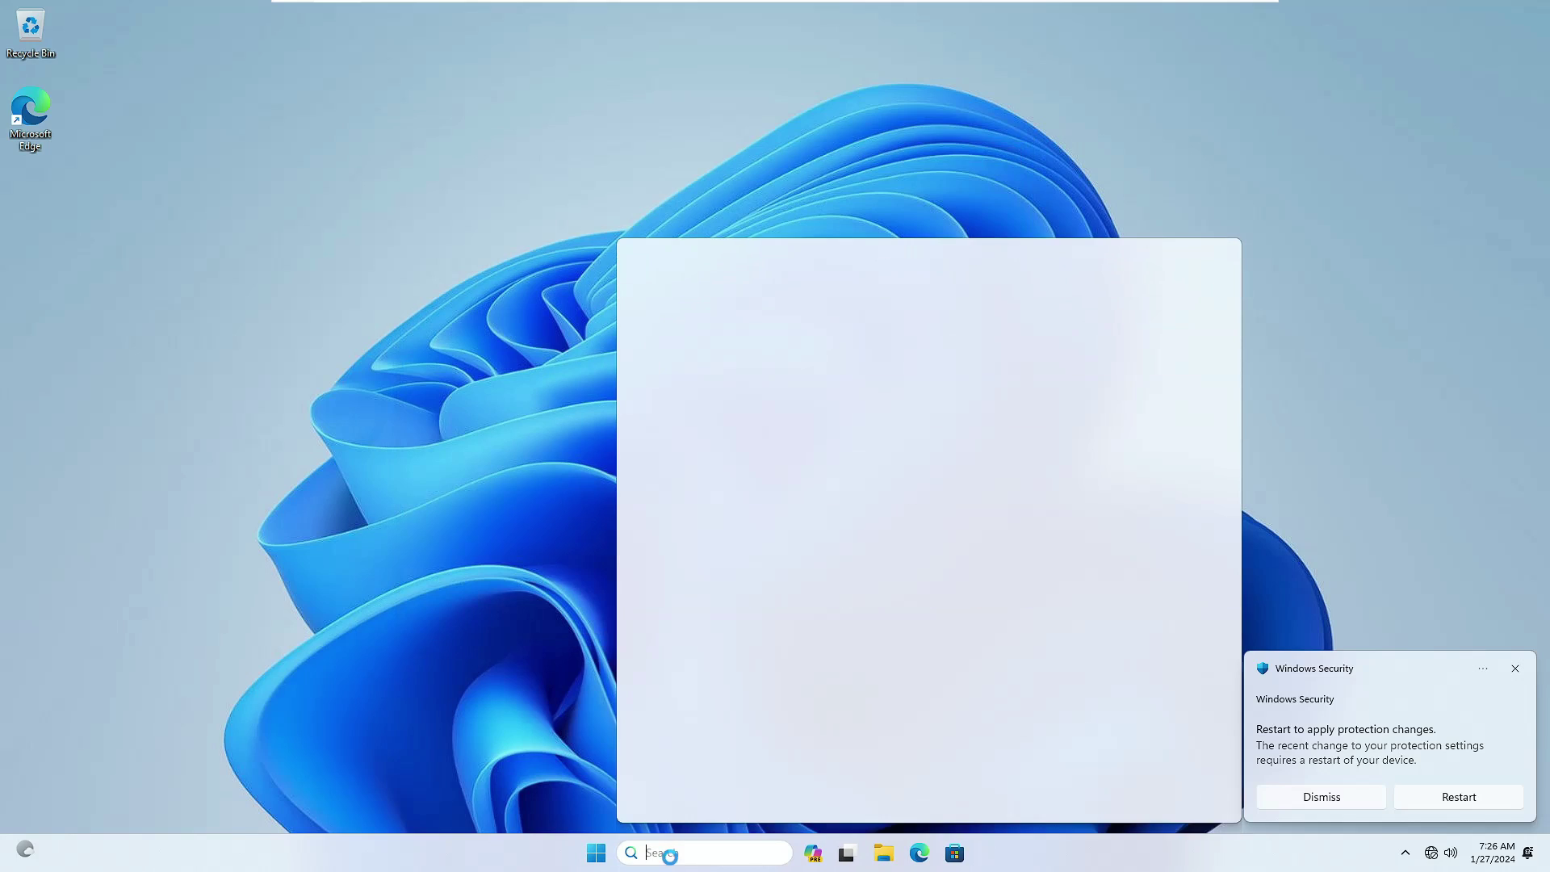
type("user a")
type("cc")
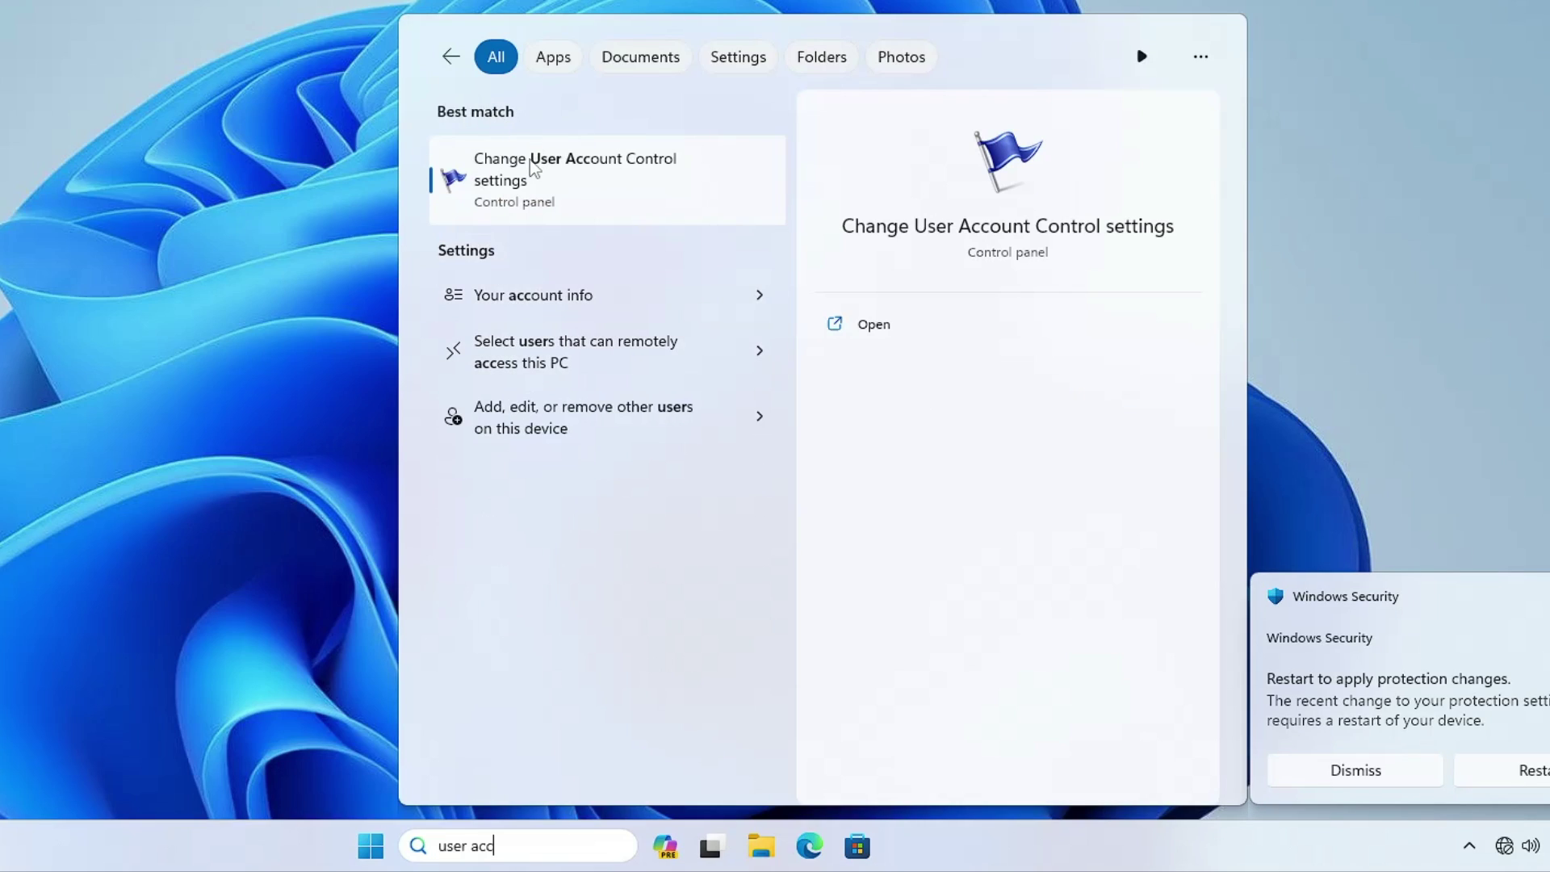
left_click(621, 178)
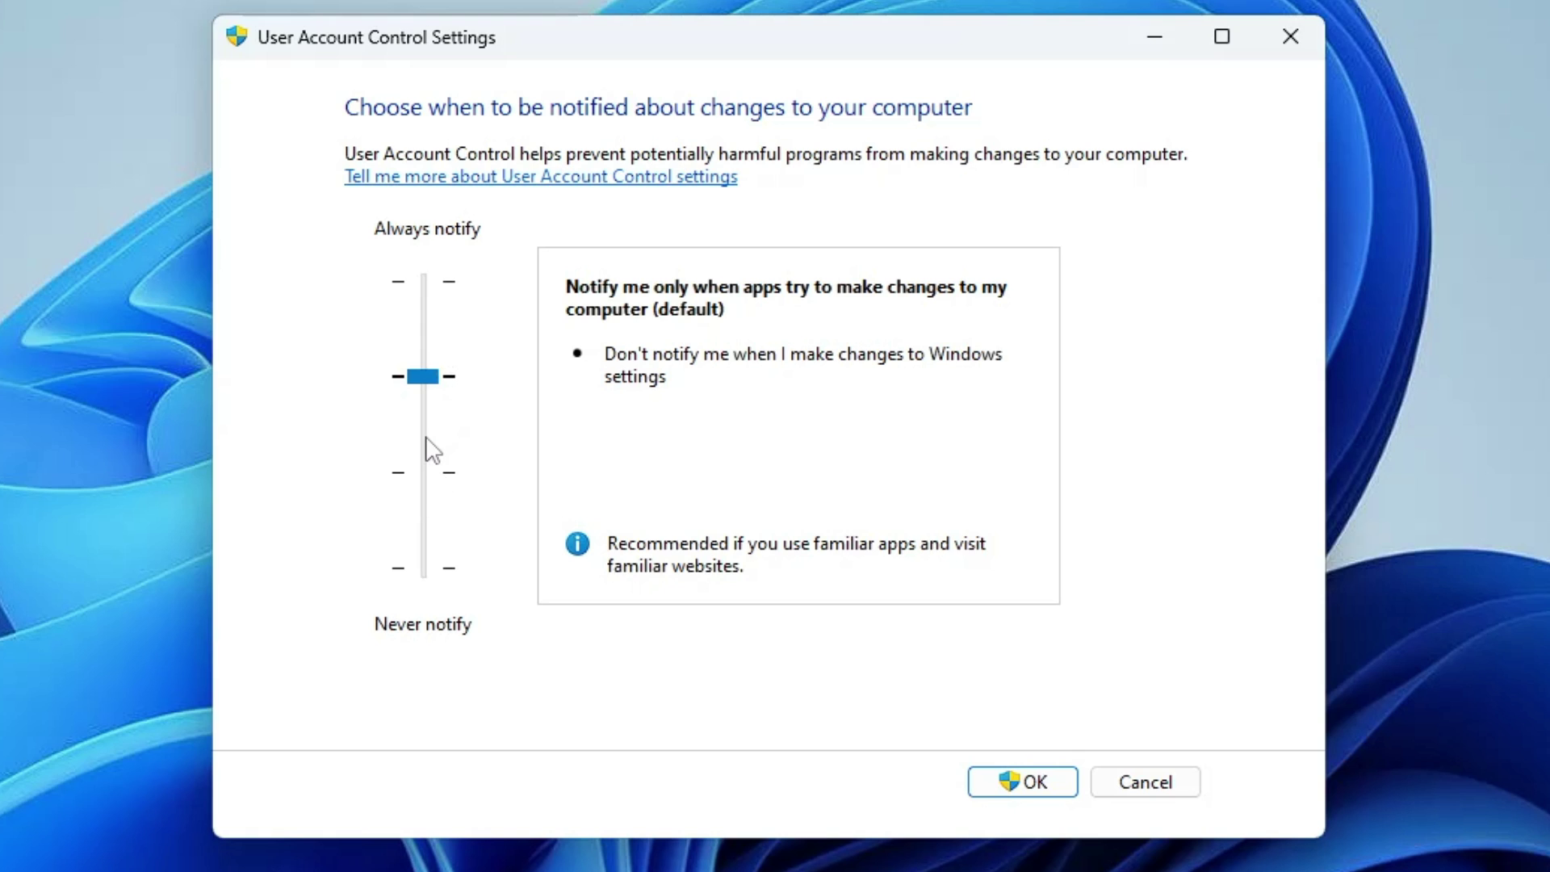
left_click(1049, 779)
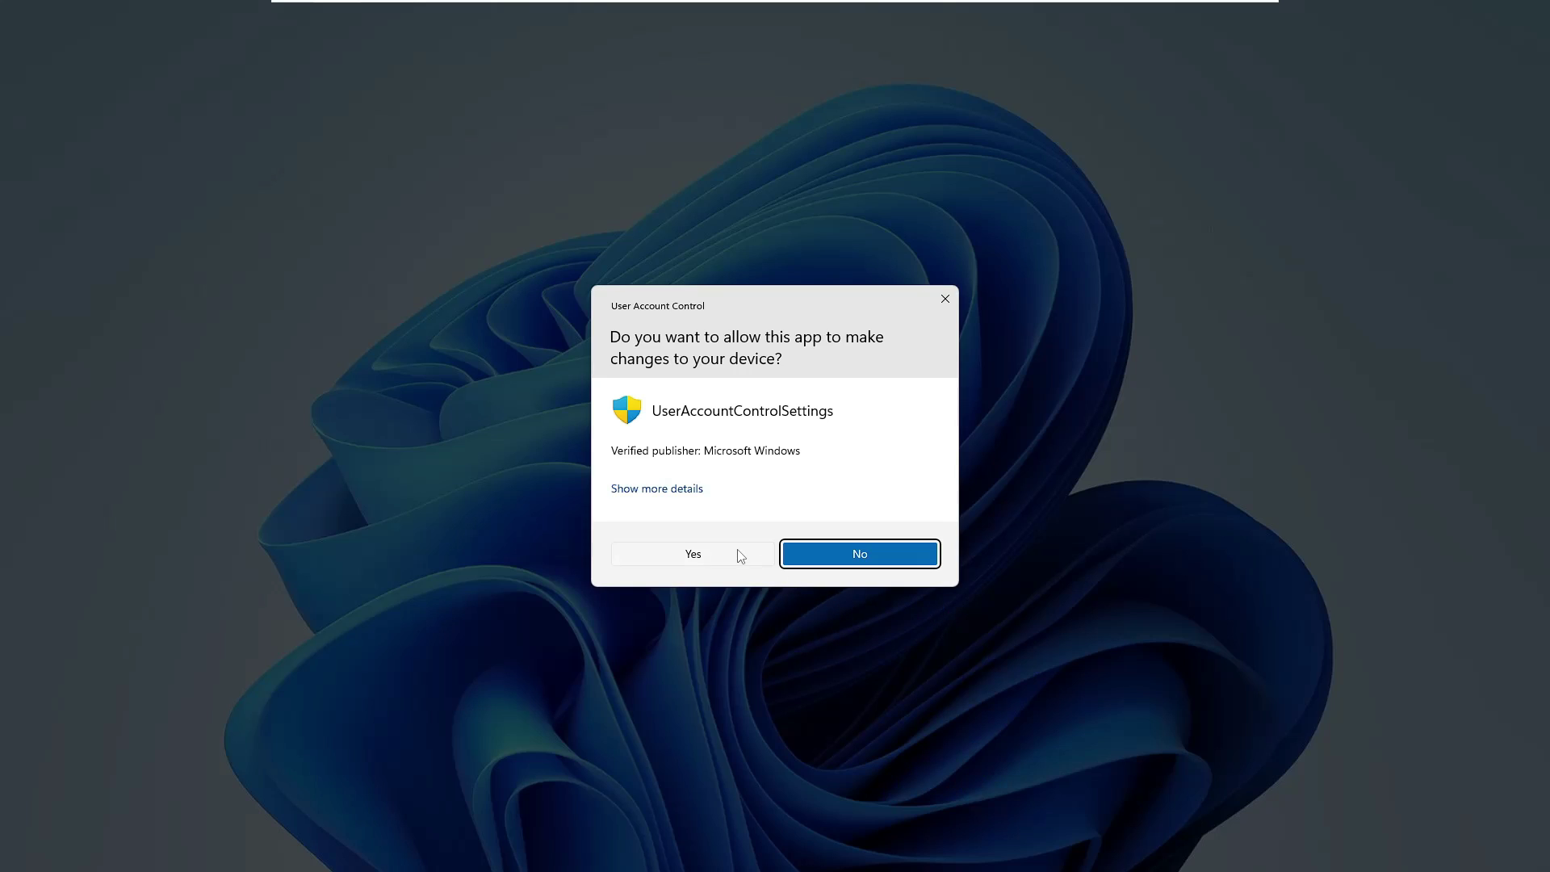
left_click(740, 557)
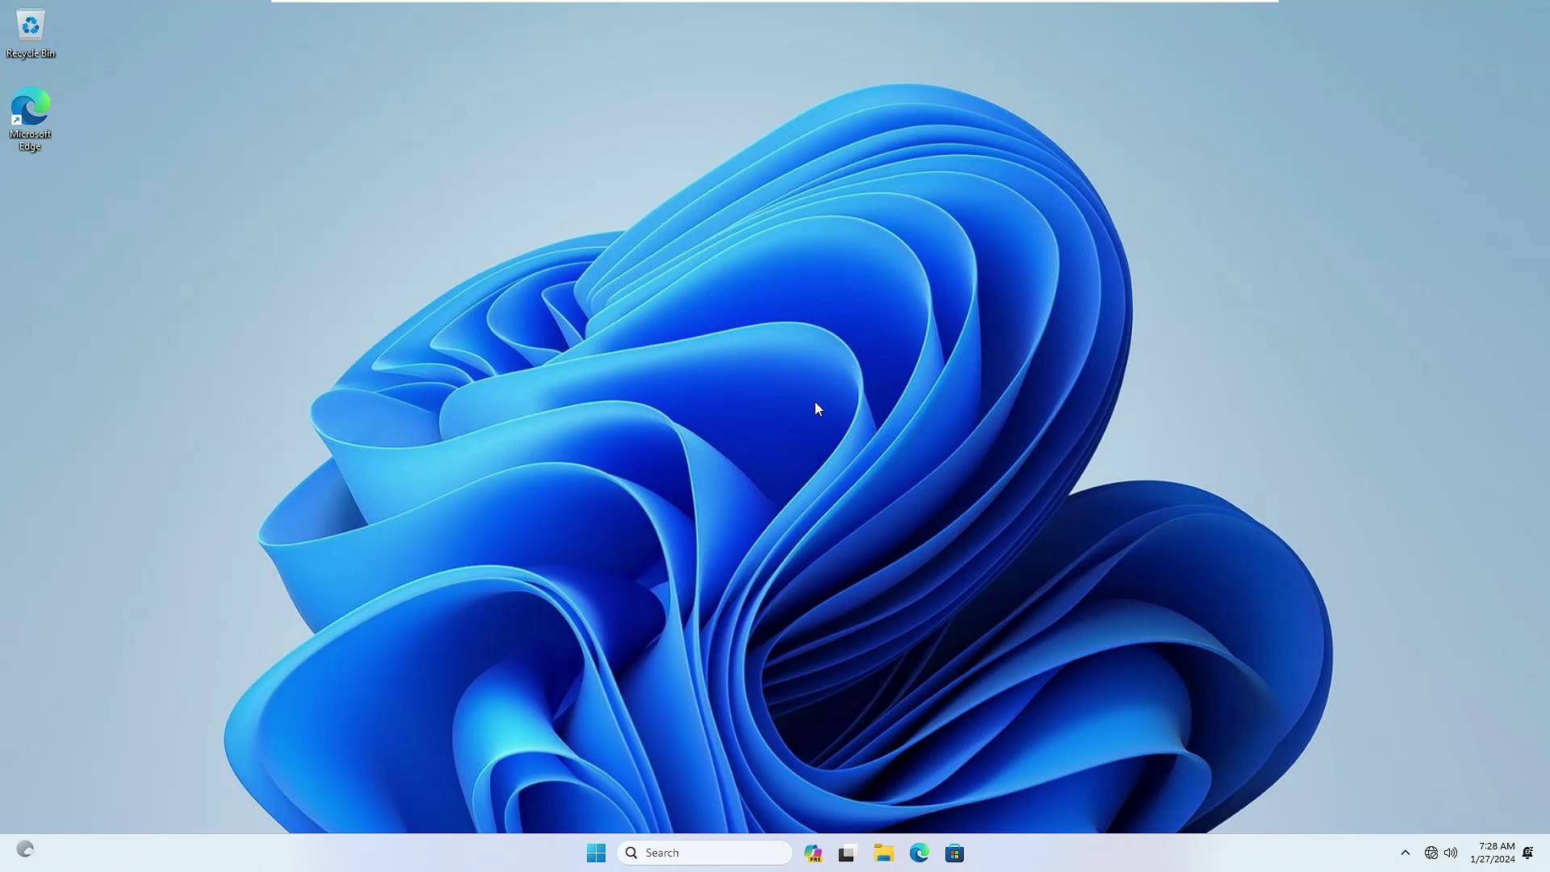
- Search Windows for "bitlocker", open Manage BitLocker and try to turn on encryption for the C: operating system drive
left_click(700, 859)
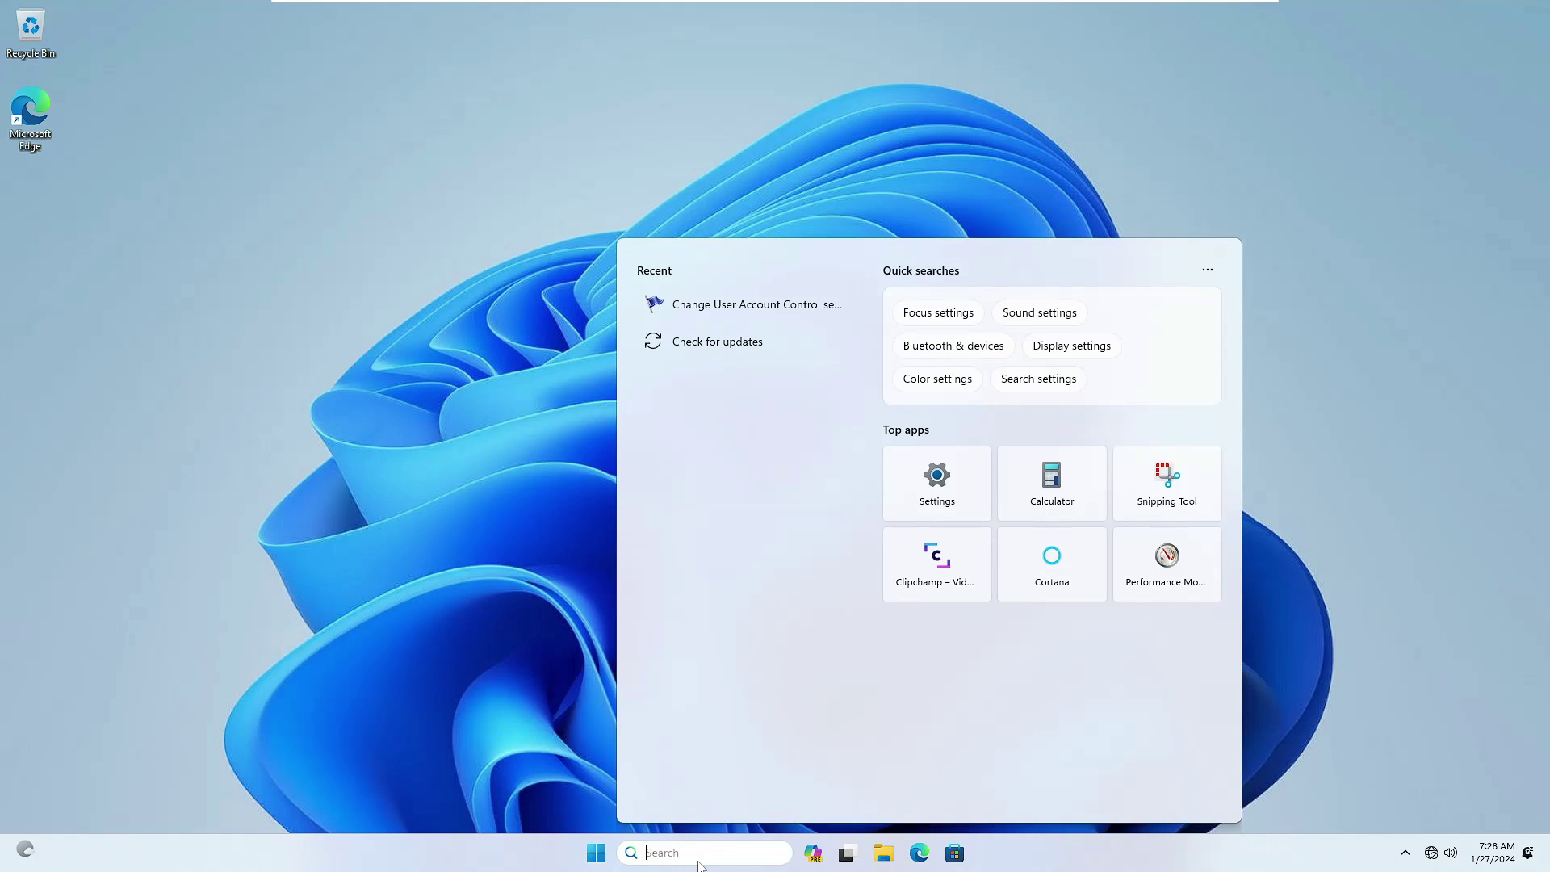
type("bitlocke")
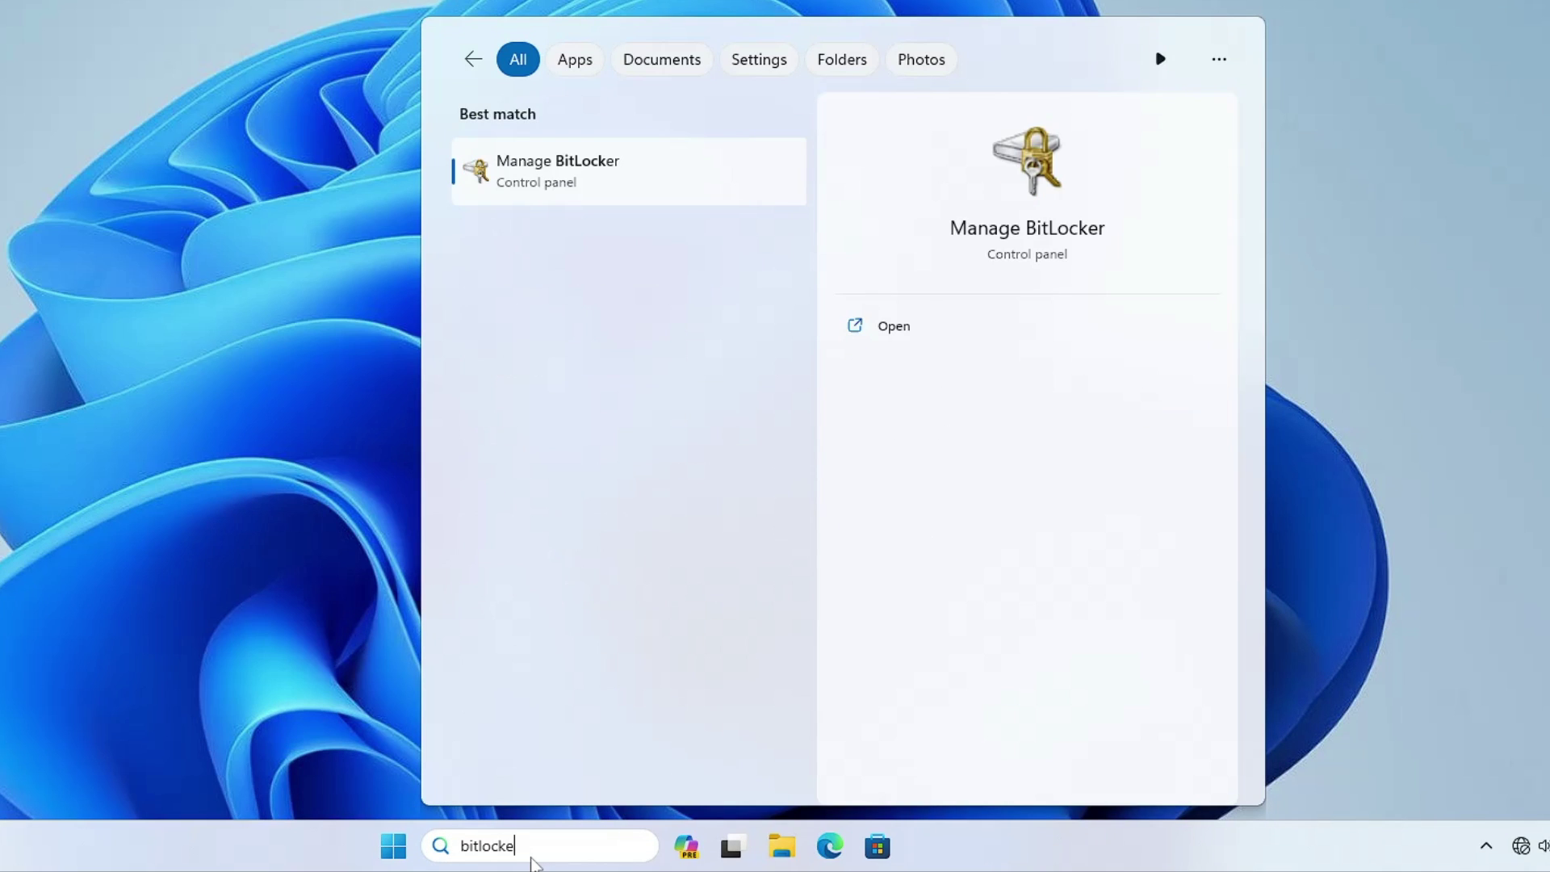
type("r")
left_click(629, 164)
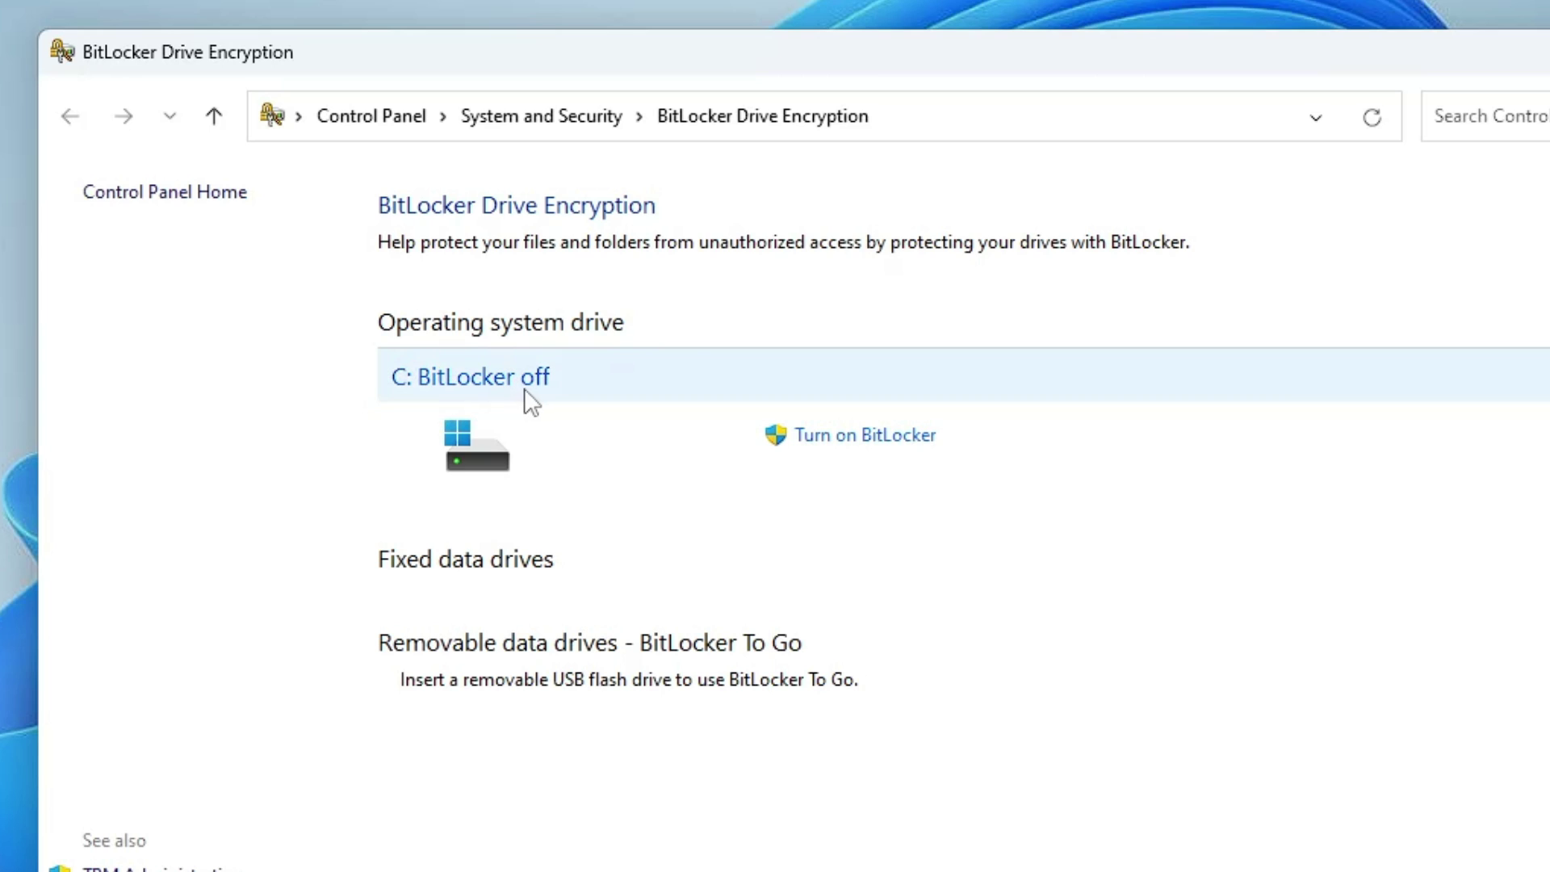
left_click(862, 457)
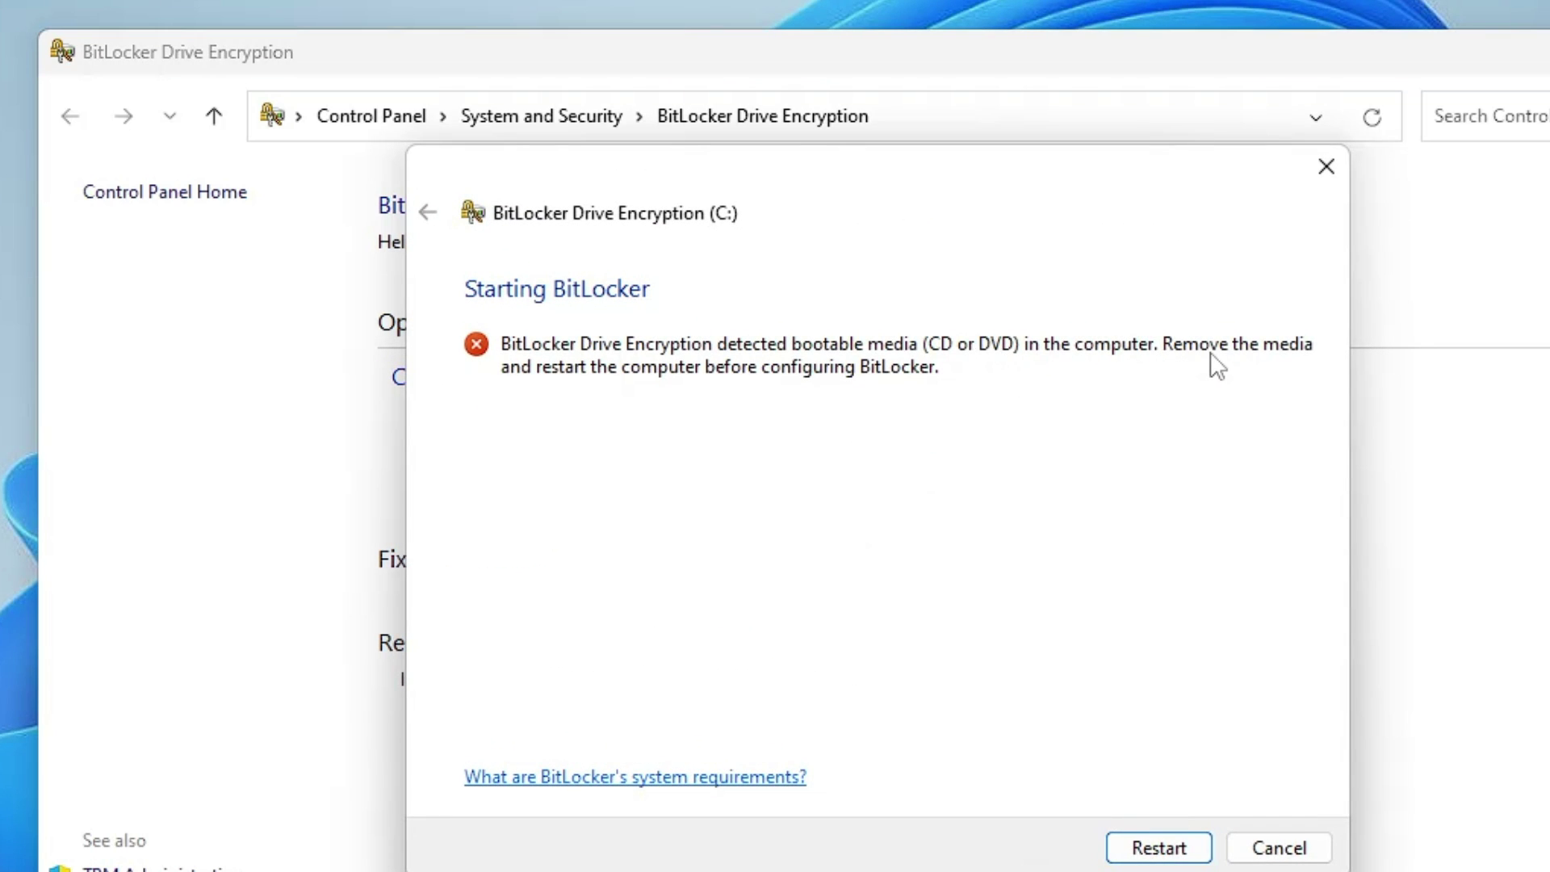
left_click(1284, 850)
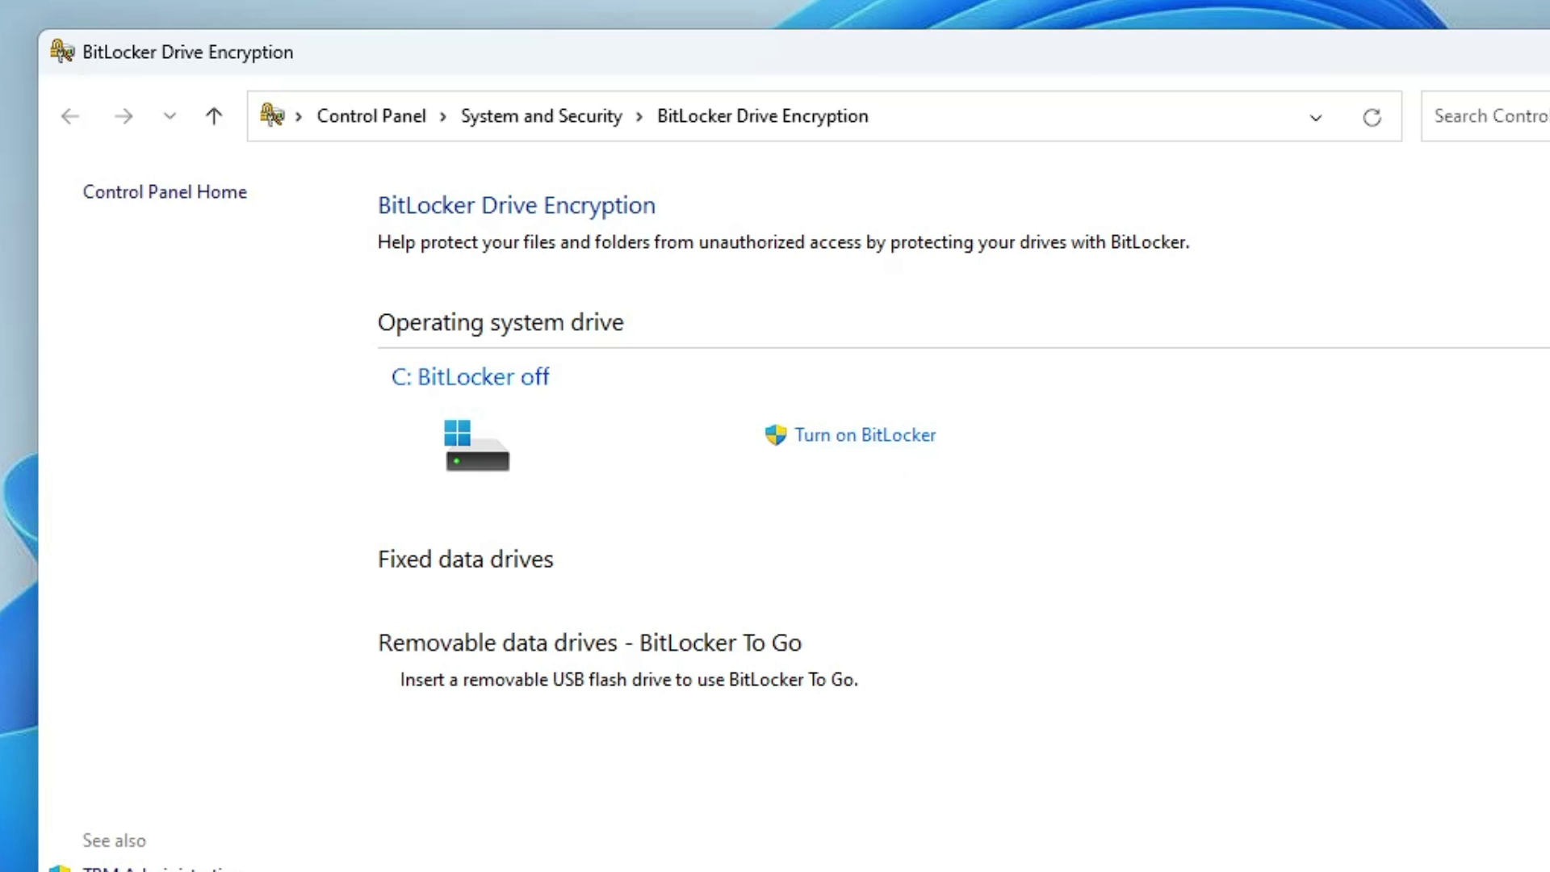
- Try to turn on BitLocker for Local Disk (C:) from This PC in File Explorer, and close the open windows
key("super+e")
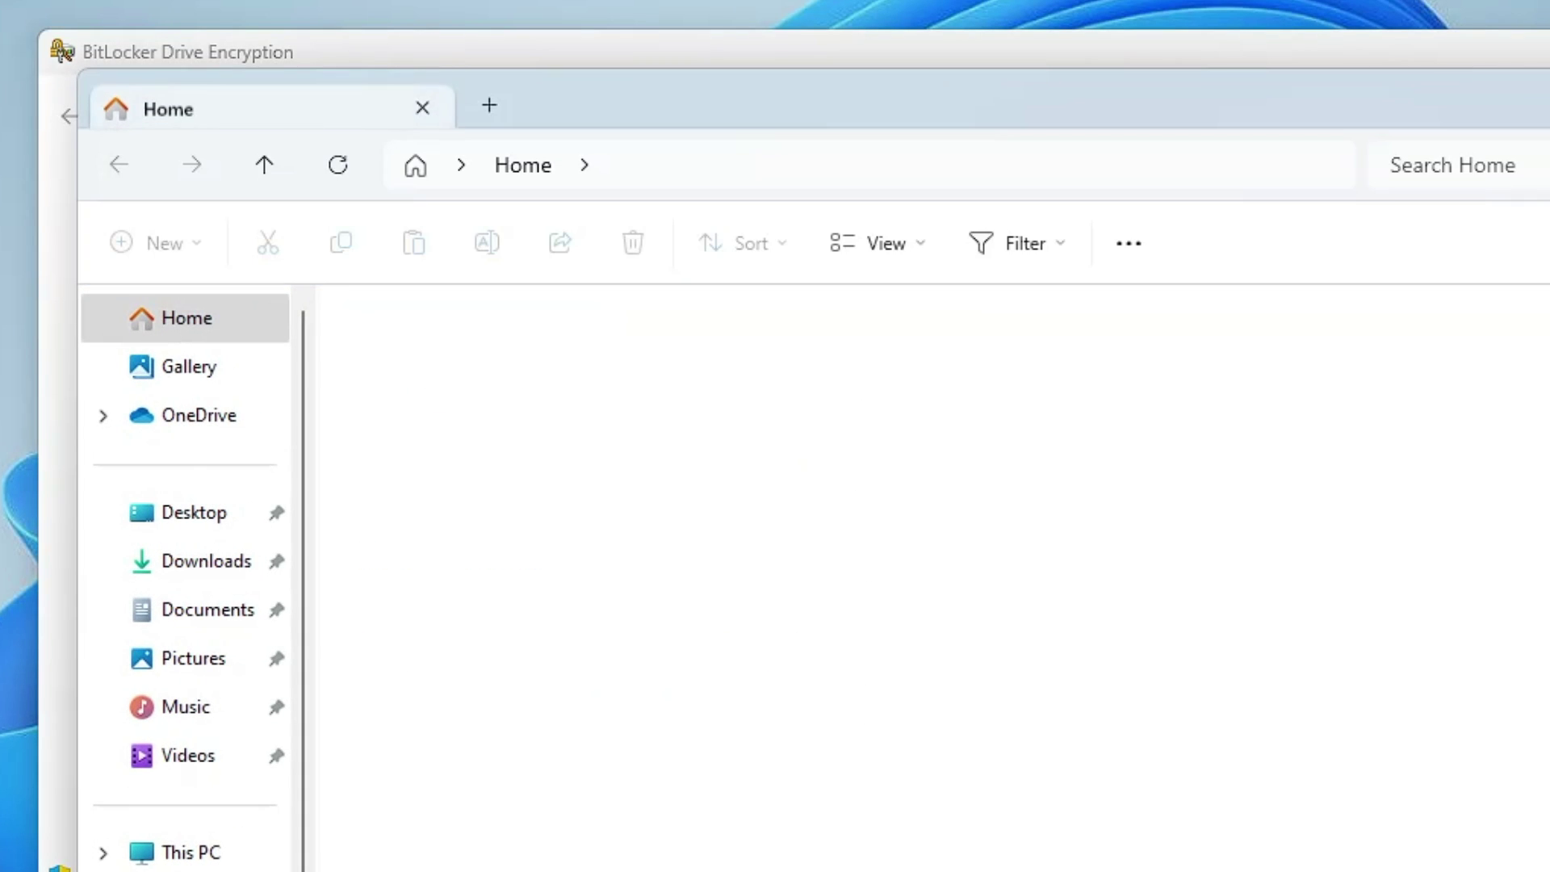
left_click(212, 852)
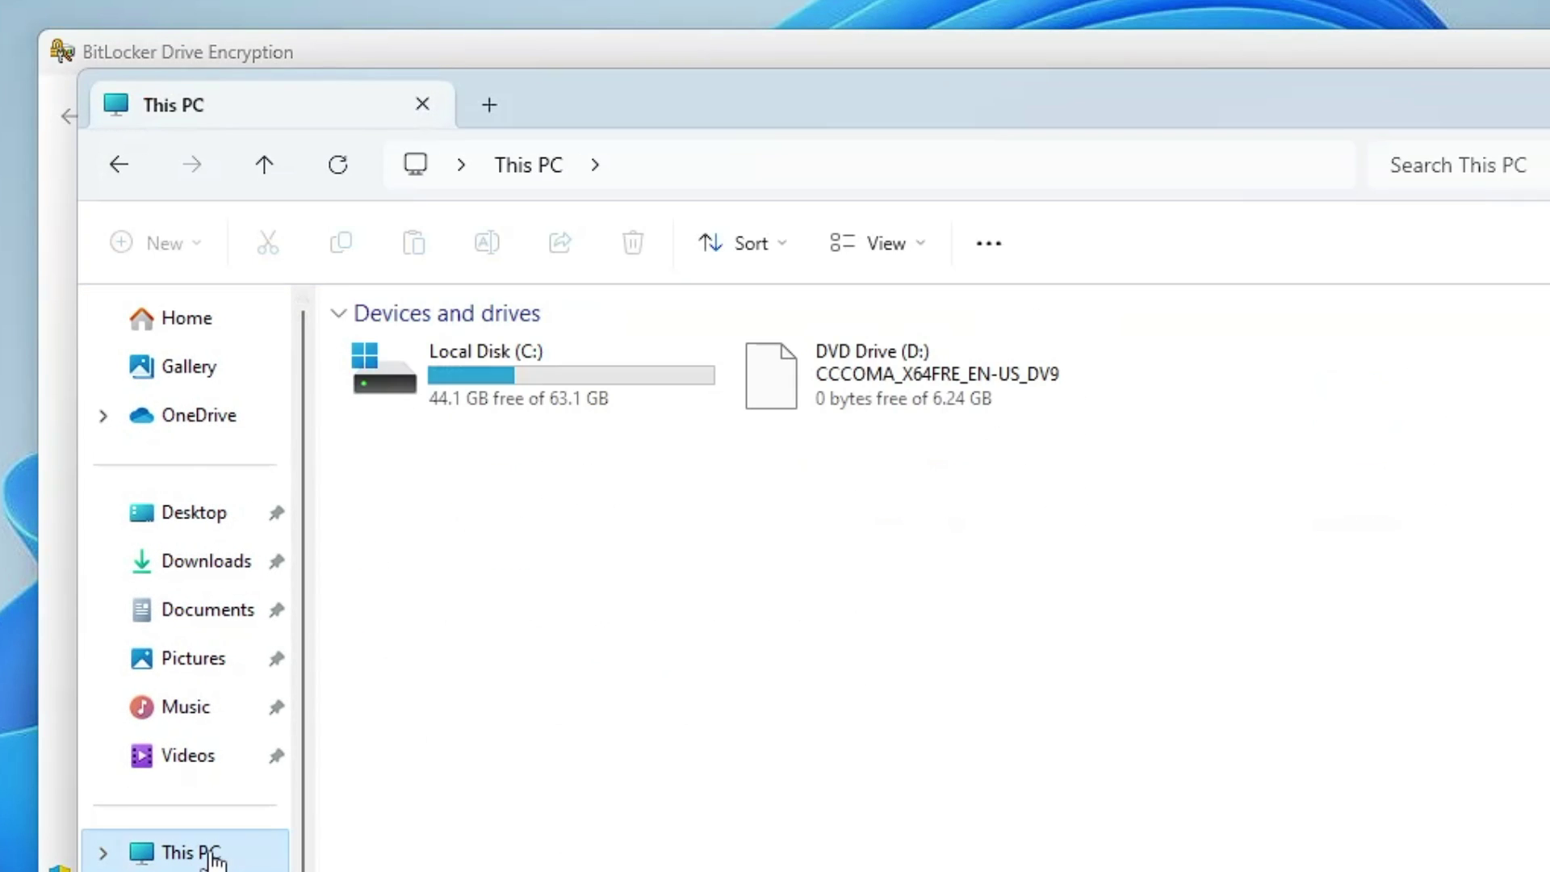
right_click(540, 357)
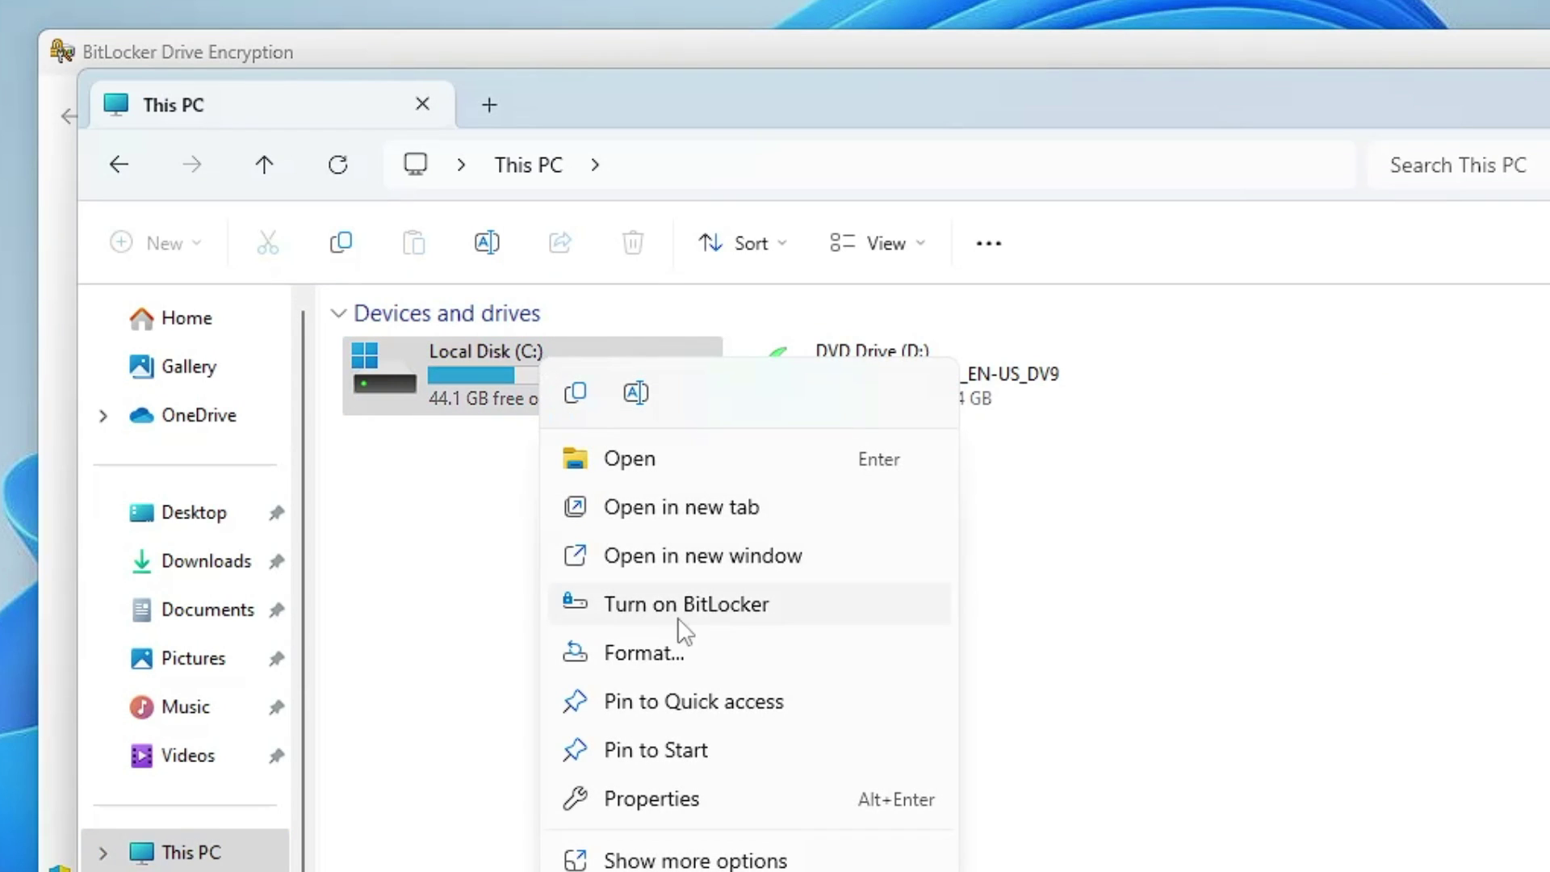
left_click(652, 612)
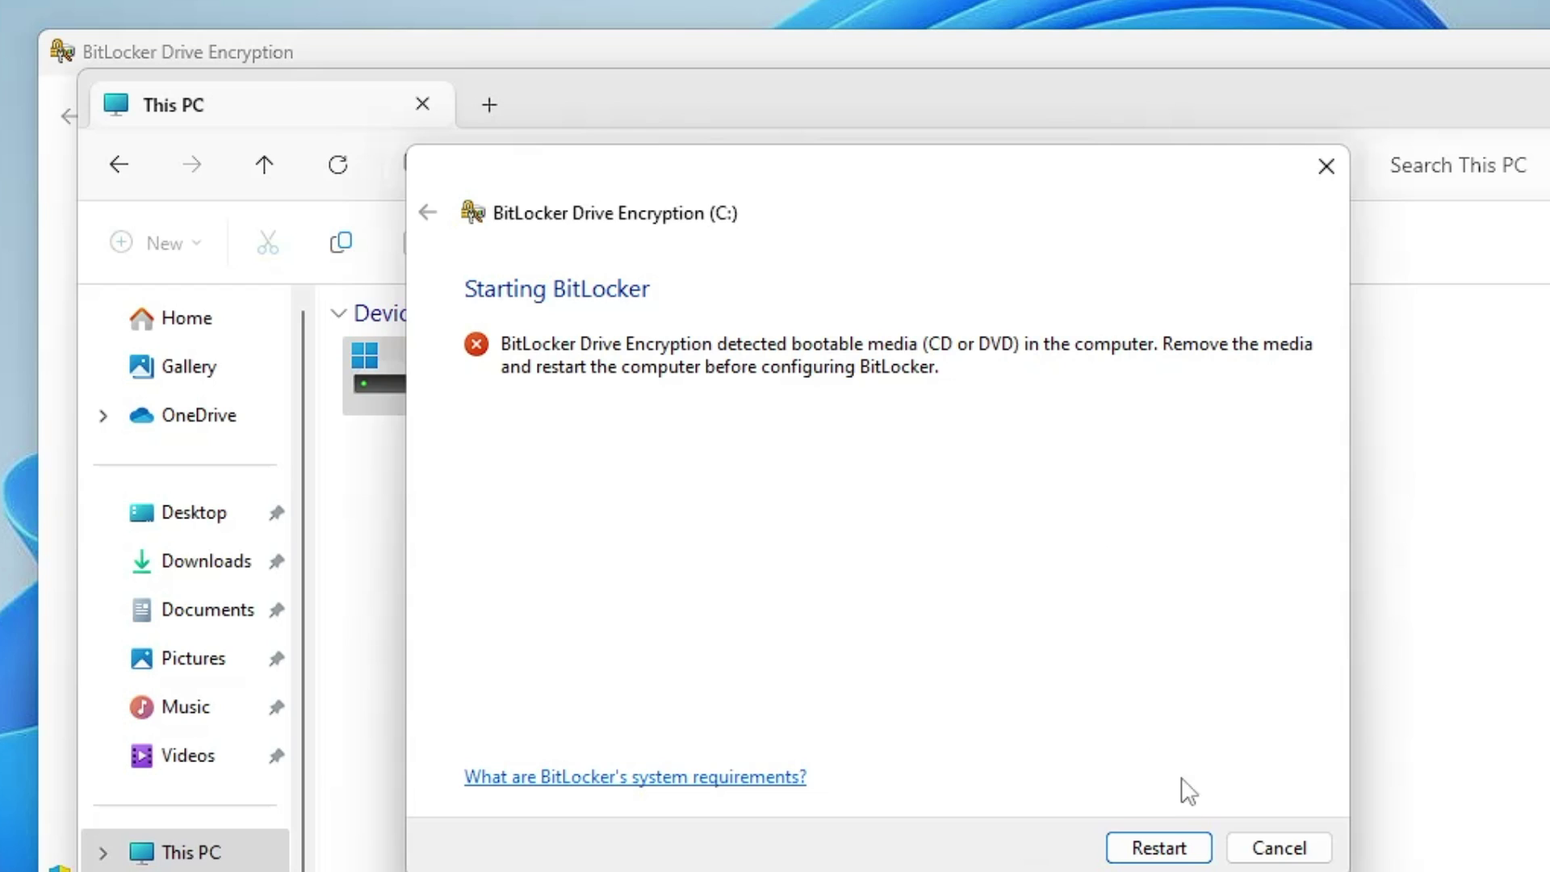
left_click(1282, 850)
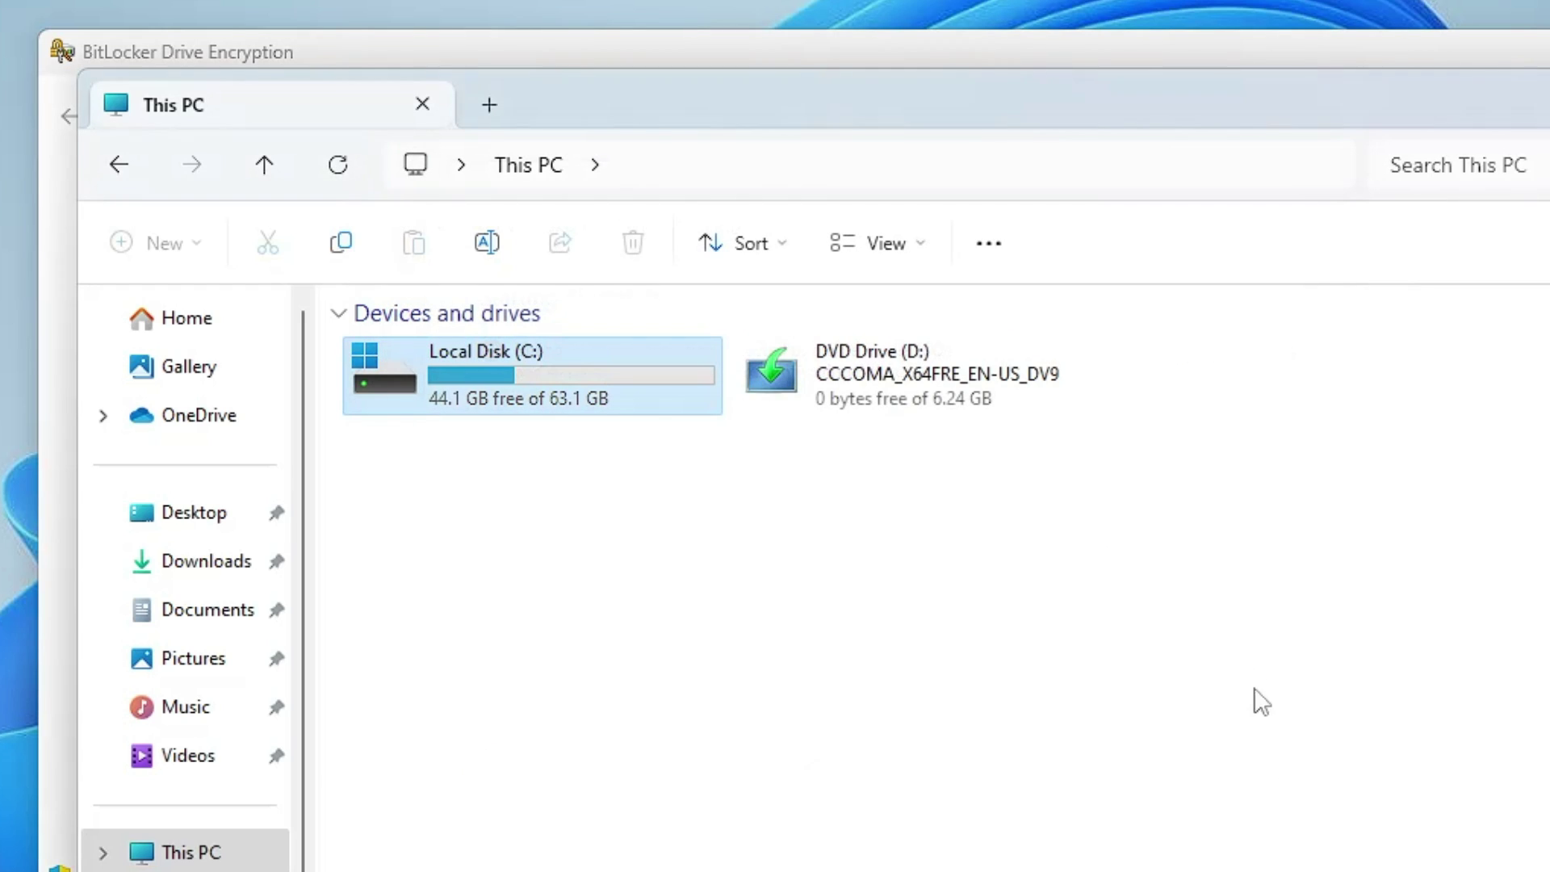
left_click(566, 355)
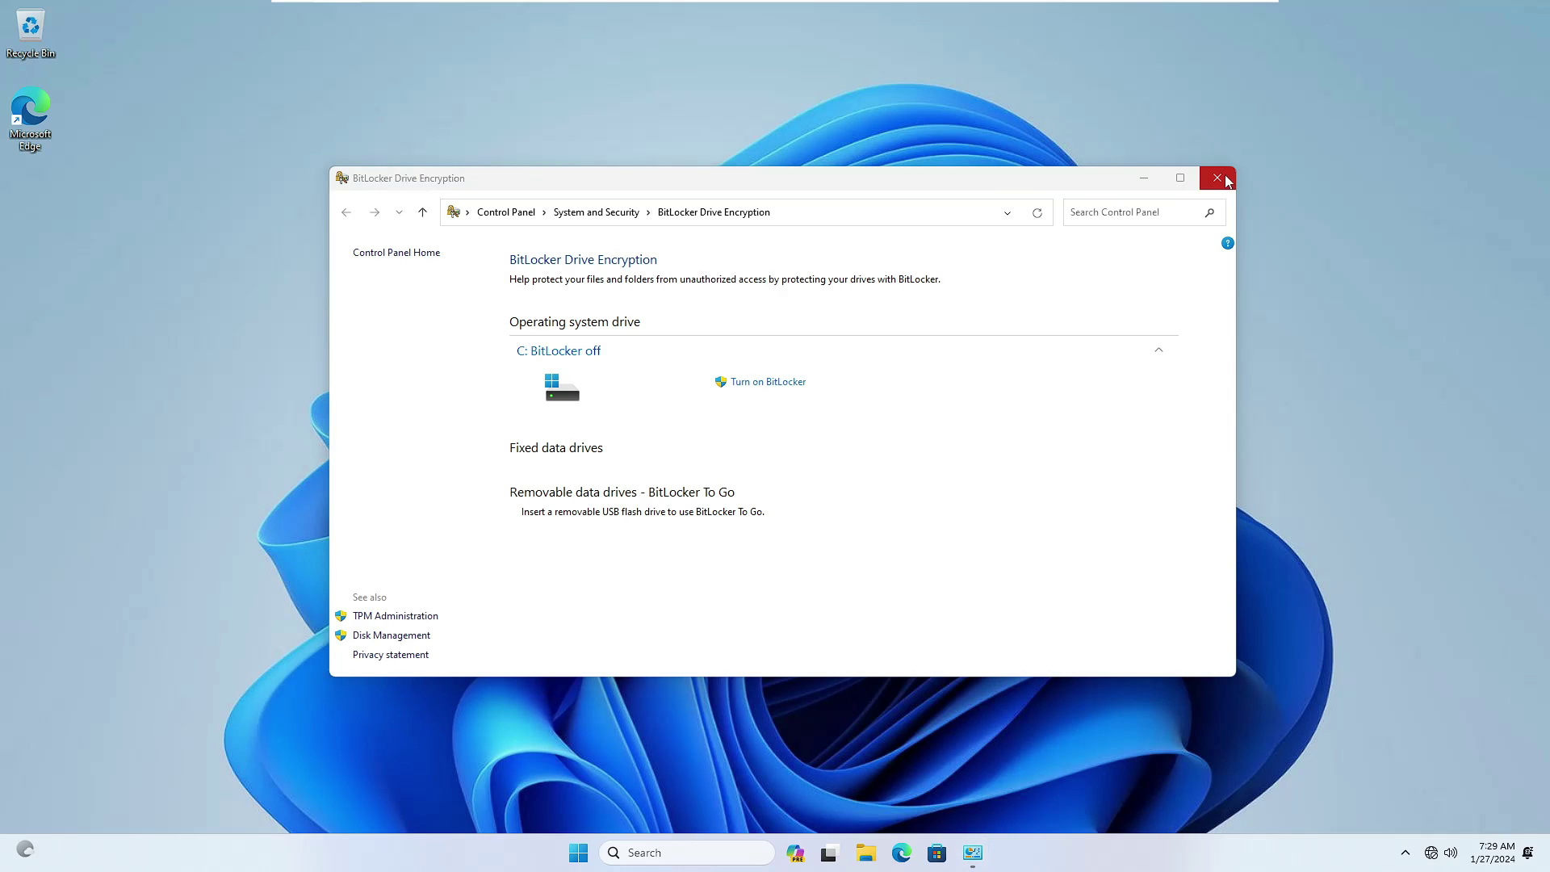
left_click(1223, 176)
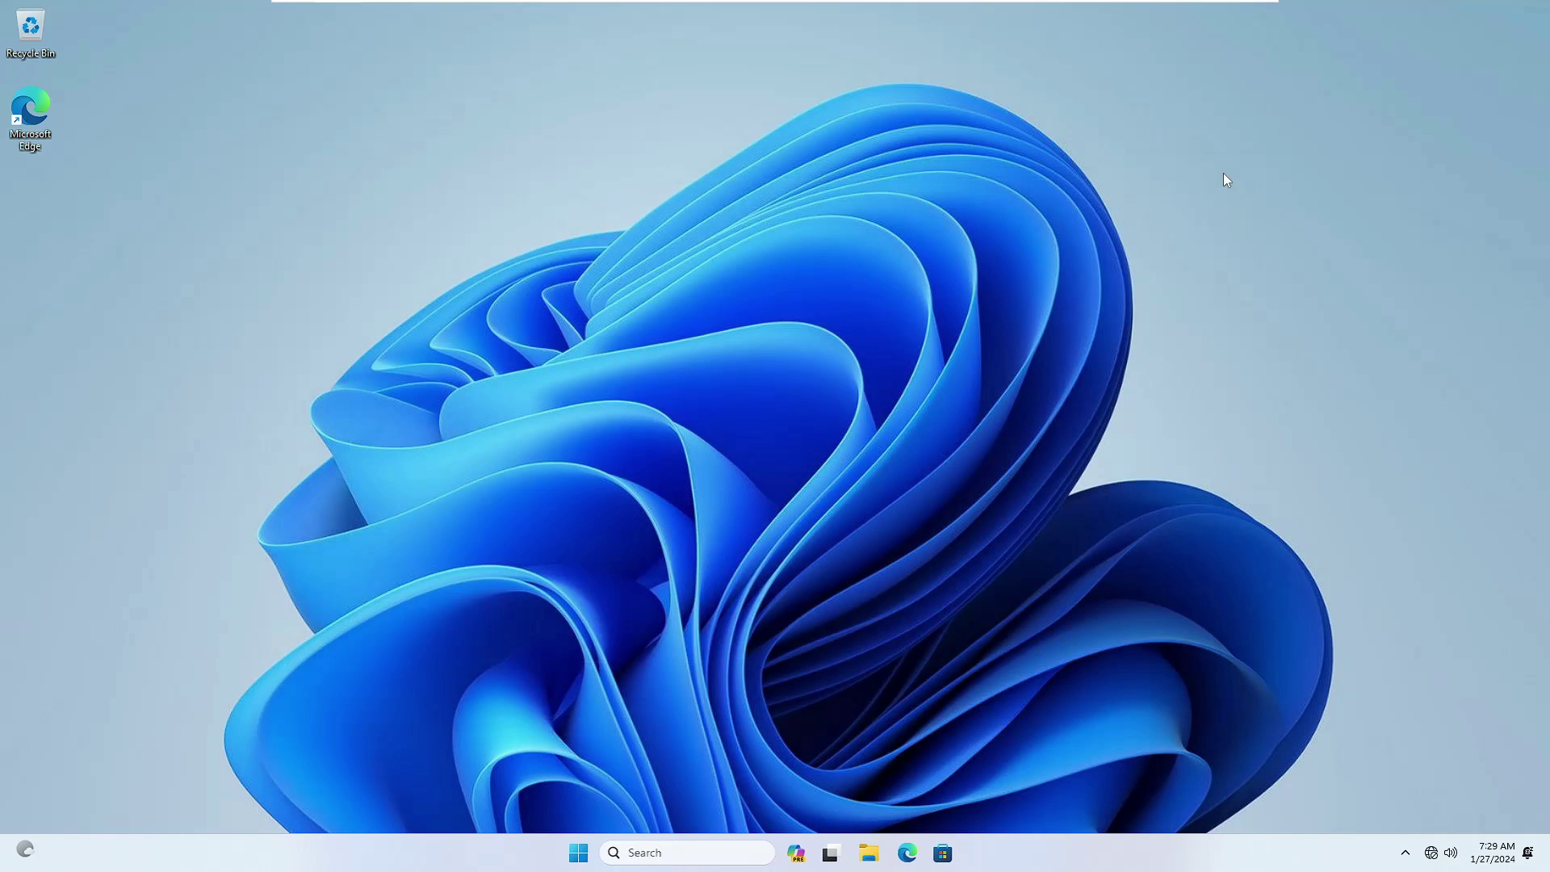